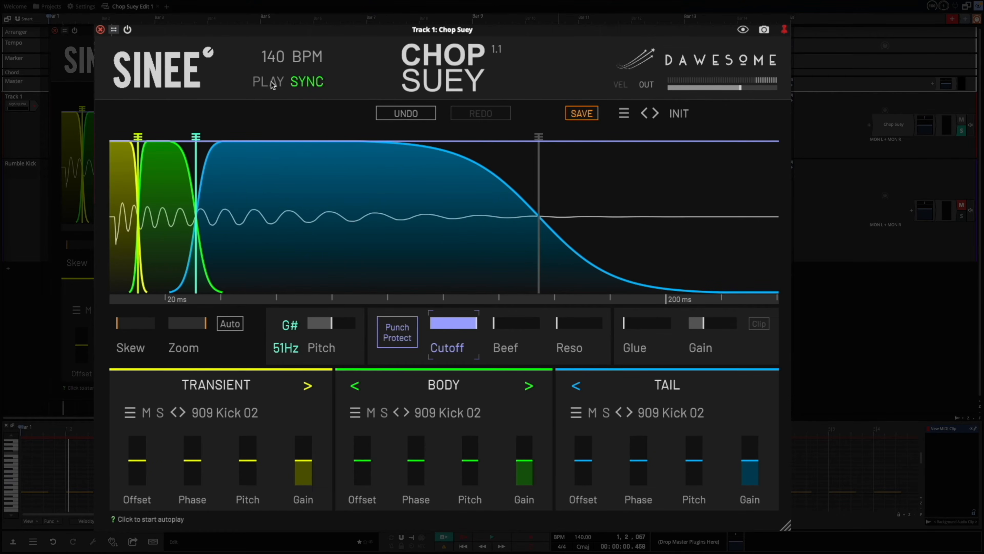
# Try MIDI velocity control of the kick's volume, turn it back off, and adjust the output level.
pyautogui.moveTo(455, 59); pyautogui.dragTo(639, 122)
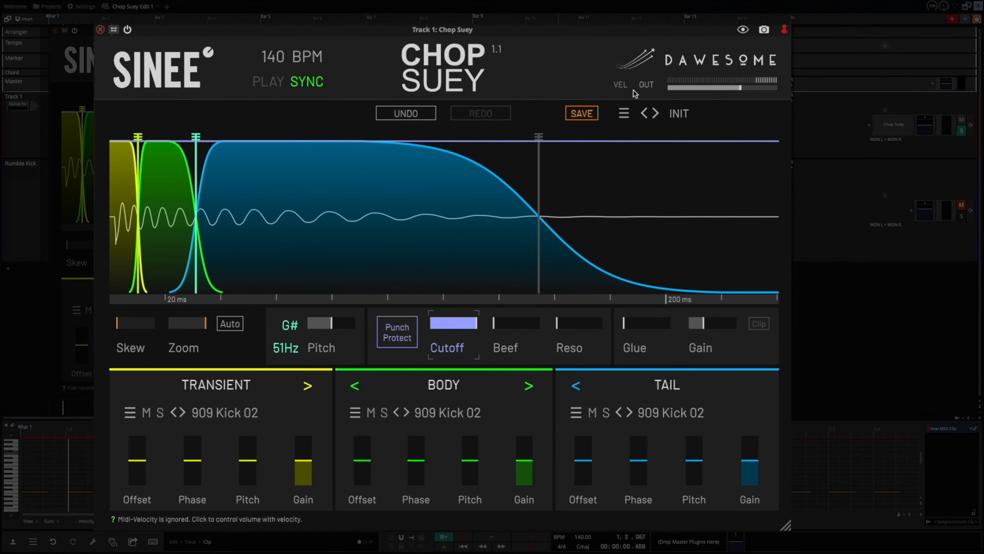
pyautogui.click(620, 86)
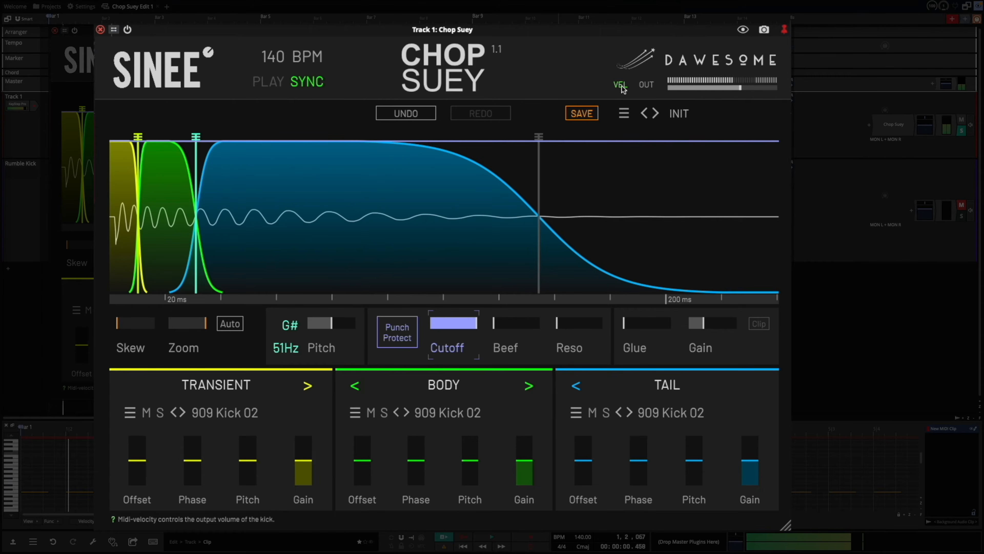
pyautogui.click(620, 85)
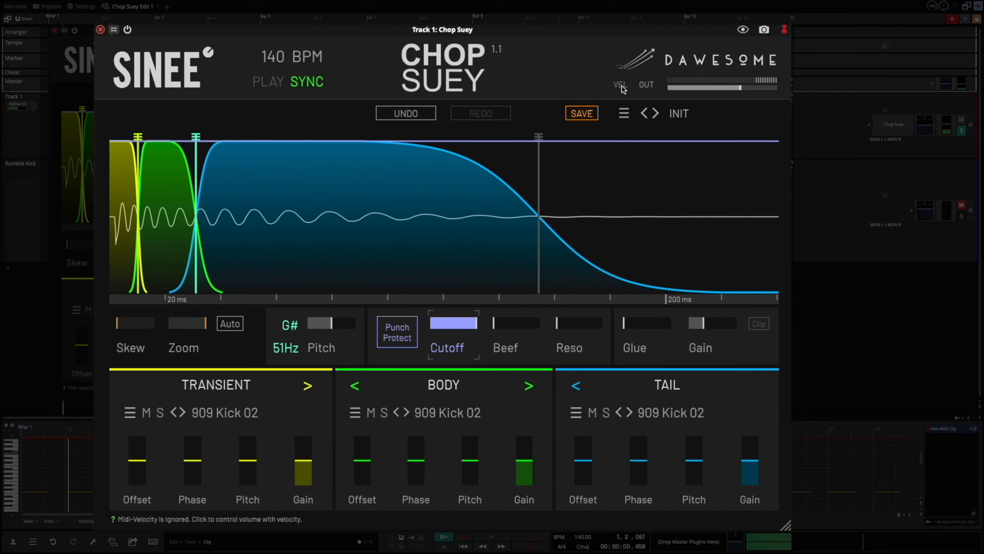
pyautogui.moveTo(740, 90); pyautogui.dragTo(703, 92)
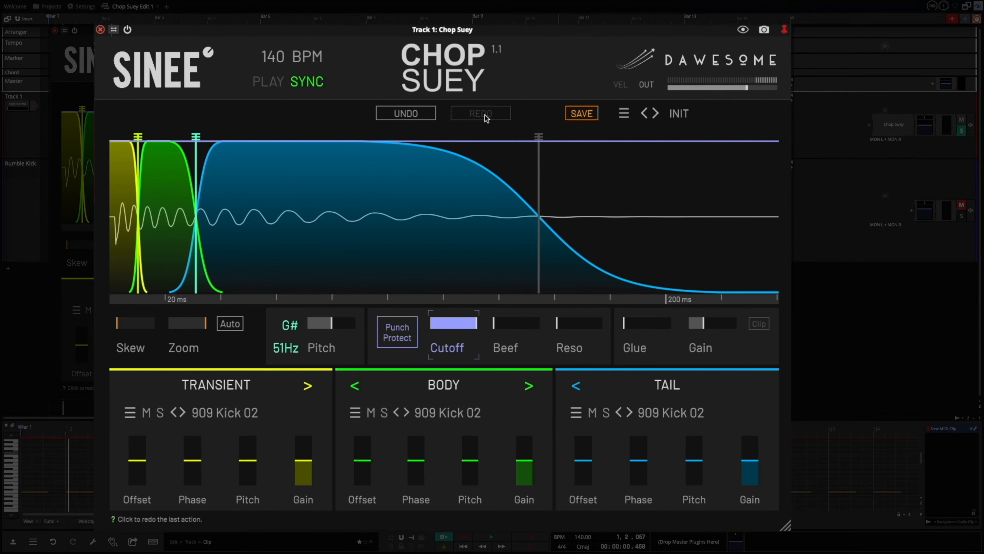
# Initialize the patch and load the Punchy Saturated preset from the PUNCHY category.
pyautogui.click(624, 113)
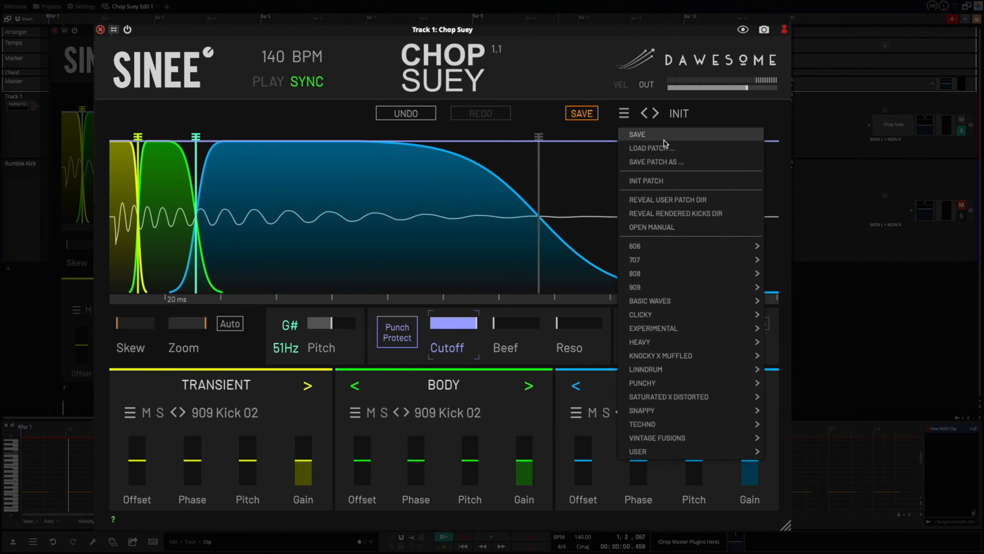
pyautogui.click(672, 183)
pyautogui.click(625, 114)
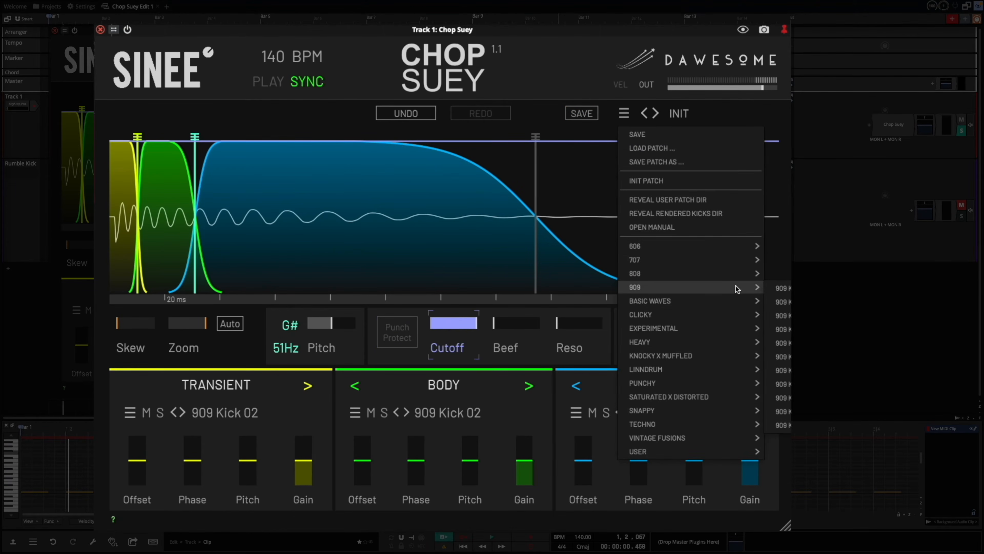
pyautogui.moveTo(752, 413)
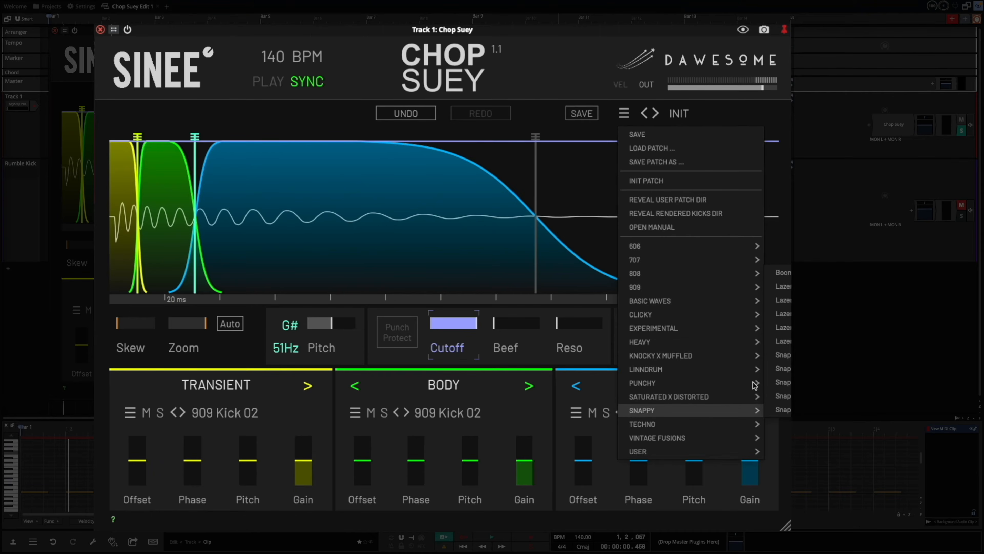
pyautogui.moveTo(754, 385)
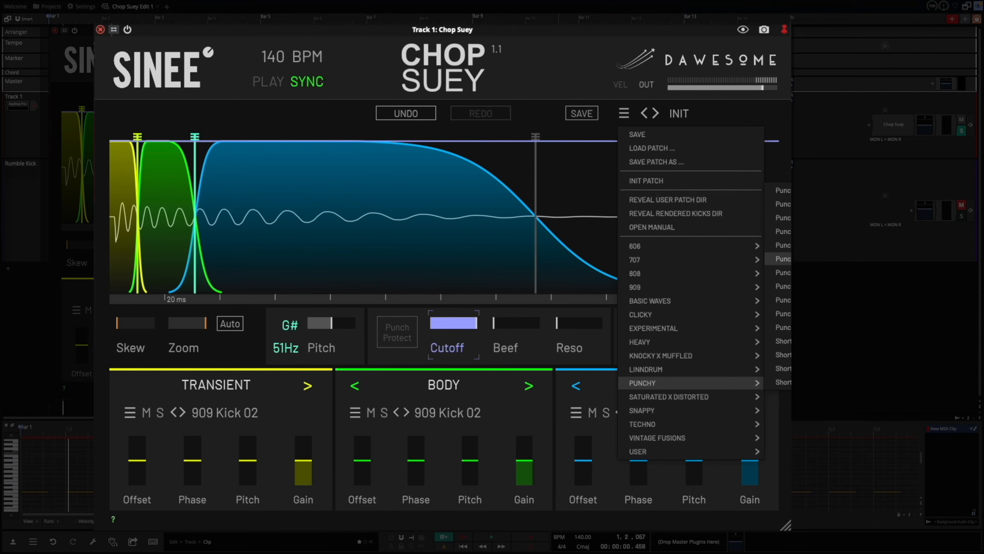
pyautogui.click(783, 259)
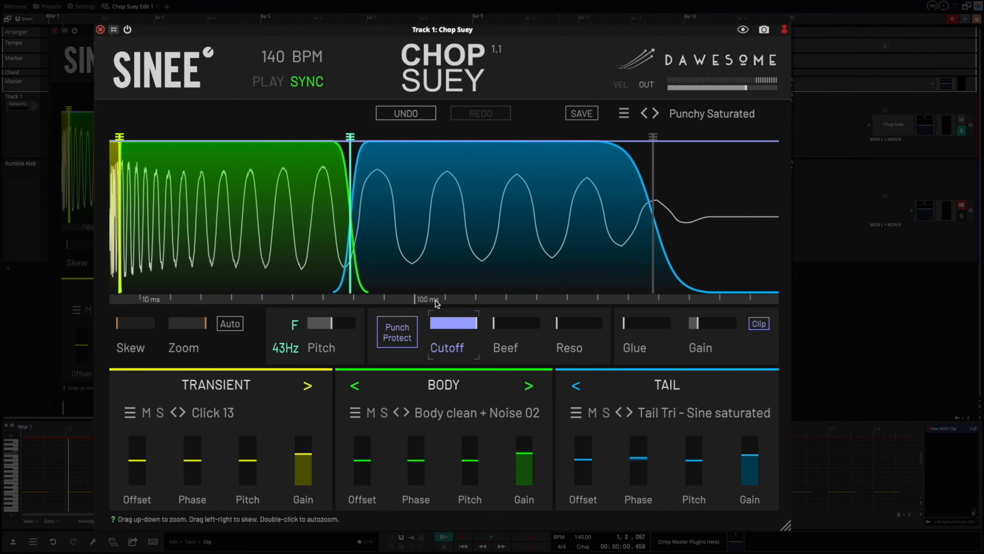
# Stretch the start of the waveform display with Skew, return Skew to minimum, and zoom out the time axis.
pyautogui.moveTo(120, 325); pyautogui.dragTo(163, 287)
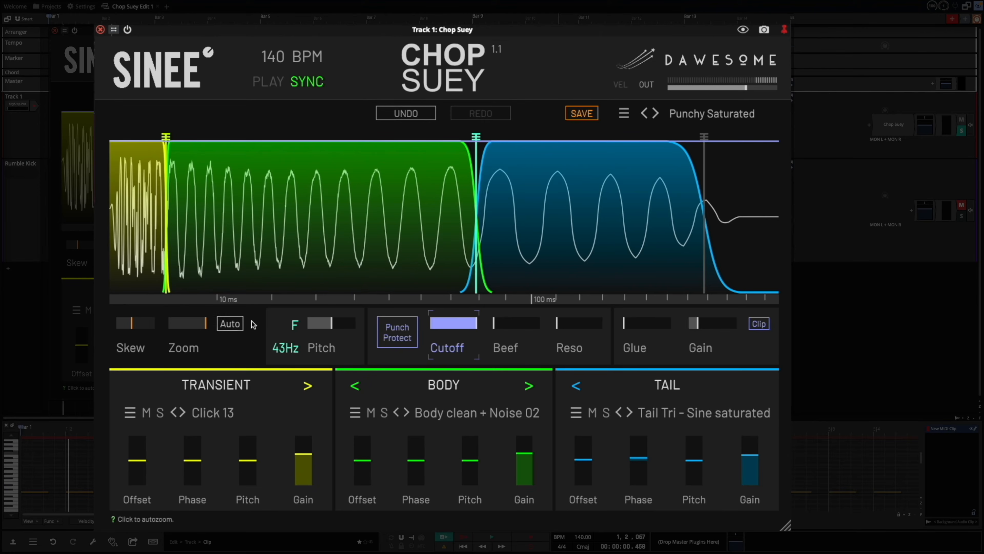
pyautogui.moveTo(134, 325); pyautogui.dragTo(105, 327)
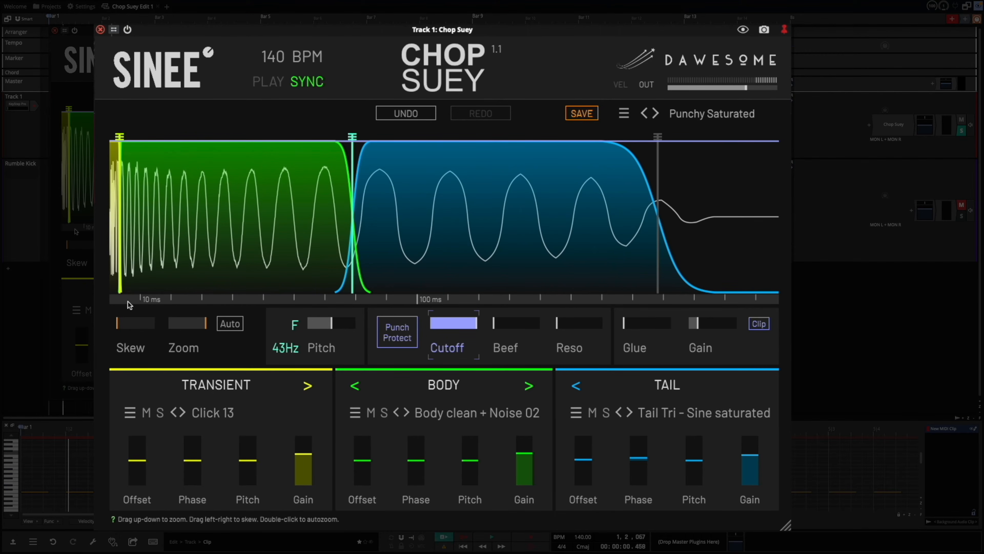
pyautogui.moveTo(200, 326); pyautogui.dragTo(198, 327)
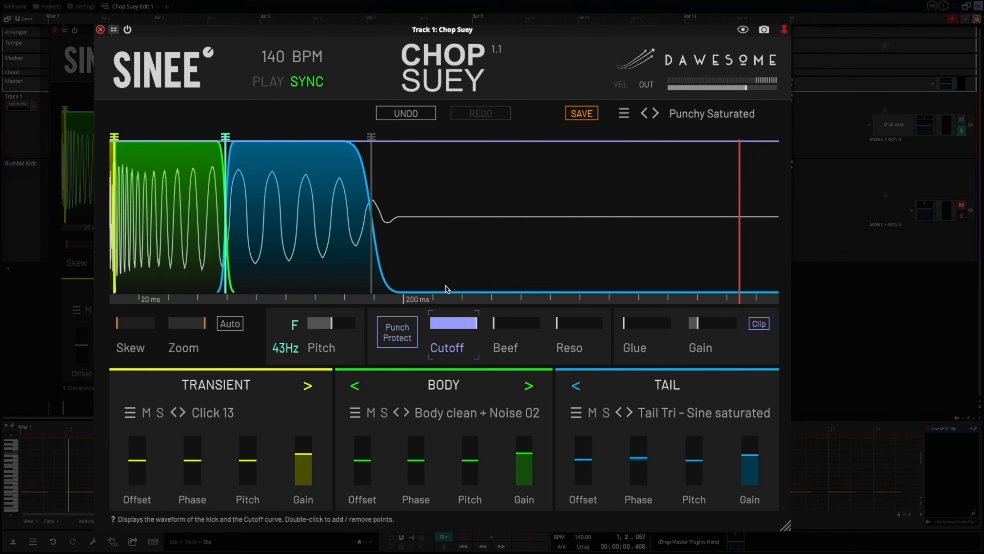
# Shift the transient/body and body/tail split points slightly later, and lengthen the body/tail crossfade and the tail's fade-out.
pyautogui.moveTo(225, 139)
pyautogui.mouseDown()
pyautogui.moveTo(197, 138)
pyautogui.moveTo(233, 138)
pyautogui.mouseUp()
pyautogui.moveTo(115, 138)
pyautogui.mouseDown()
pyautogui.moveTo(147, 138)
pyautogui.moveTo(117, 137)
pyautogui.mouseUp()
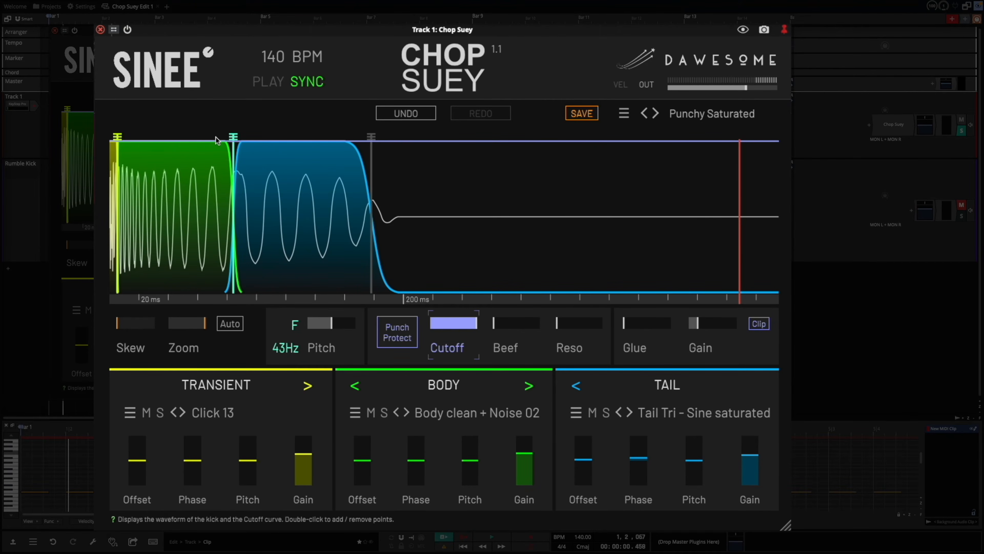
pyautogui.moveTo(233, 138); pyautogui.dragTo(256, 179)
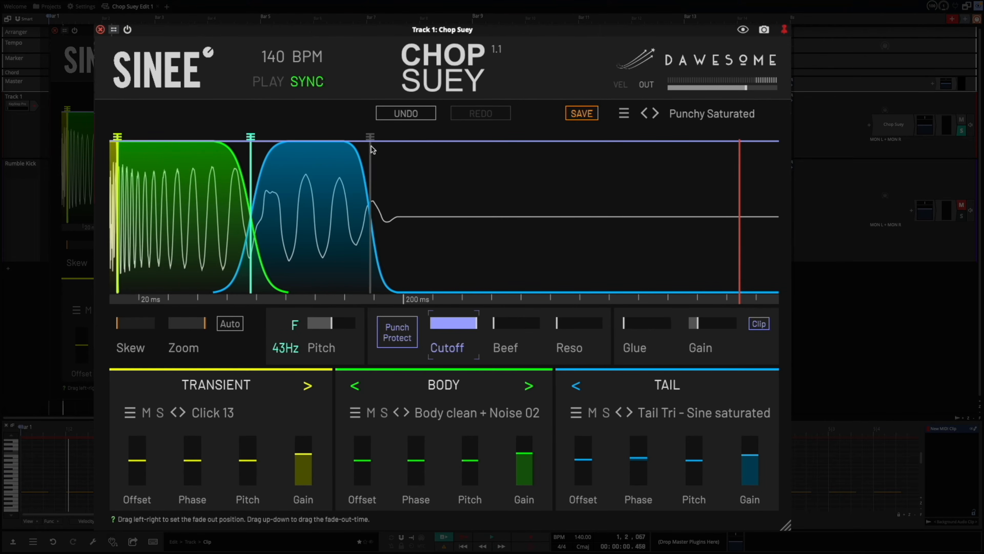
pyautogui.moveTo(371, 149); pyautogui.dragTo(370, 181)
pyautogui.moveTo(250, 136); pyautogui.dragTo(246, 99)
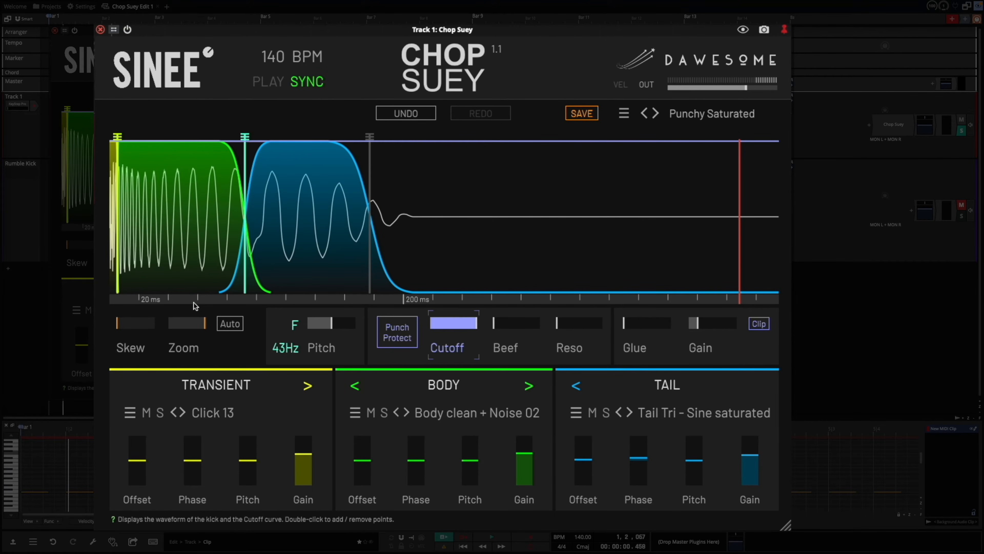
# Autozoom the waveform, enlarge the transient section with Skew to inspect it, and return Skew to minimum.
pyautogui.moveTo(204, 327); pyautogui.dragTo(200, 324)
pyautogui.click(228, 325)
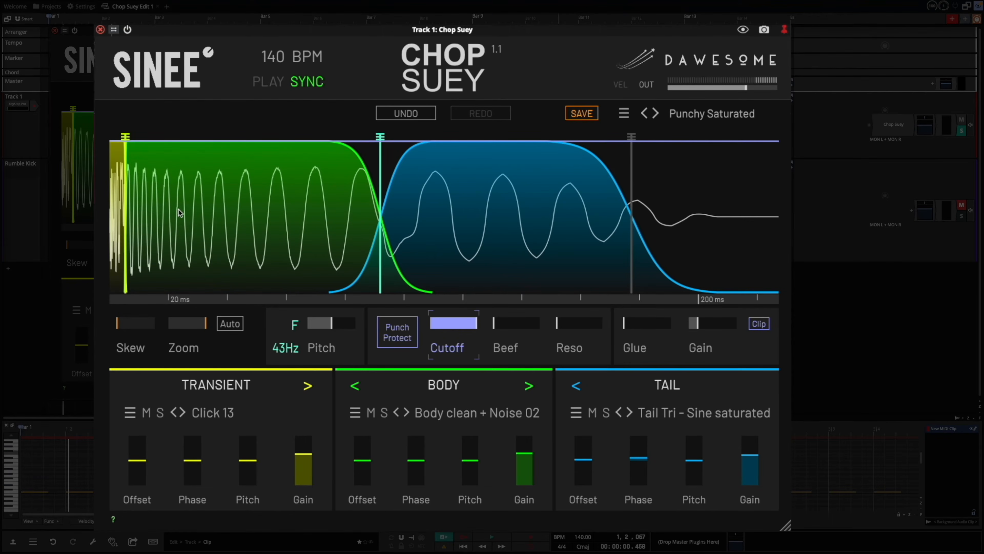
pyautogui.moveTo(128, 323); pyautogui.dragTo(166, 342)
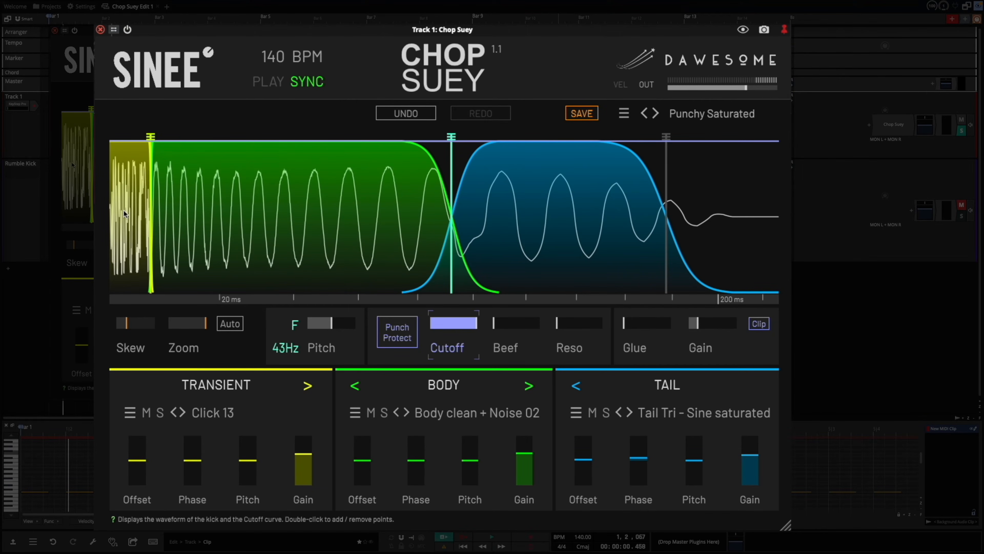
pyautogui.moveTo(128, 334); pyautogui.dragTo(203, 332)
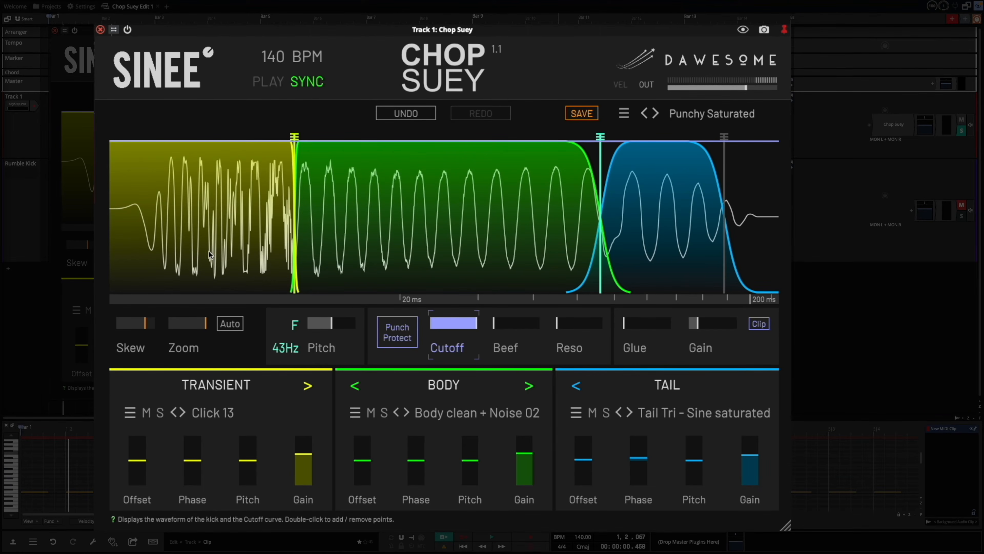
pyautogui.moveTo(147, 327); pyautogui.dragTo(157, 327)
pyautogui.moveTo(194, 464)
pyautogui.mouseDown()
pyautogui.moveTo(196, 455)
pyautogui.moveTo(200, 465)
pyautogui.mouseUp()
pyautogui.moveTo(147, 327); pyautogui.dragTo(74, 348)
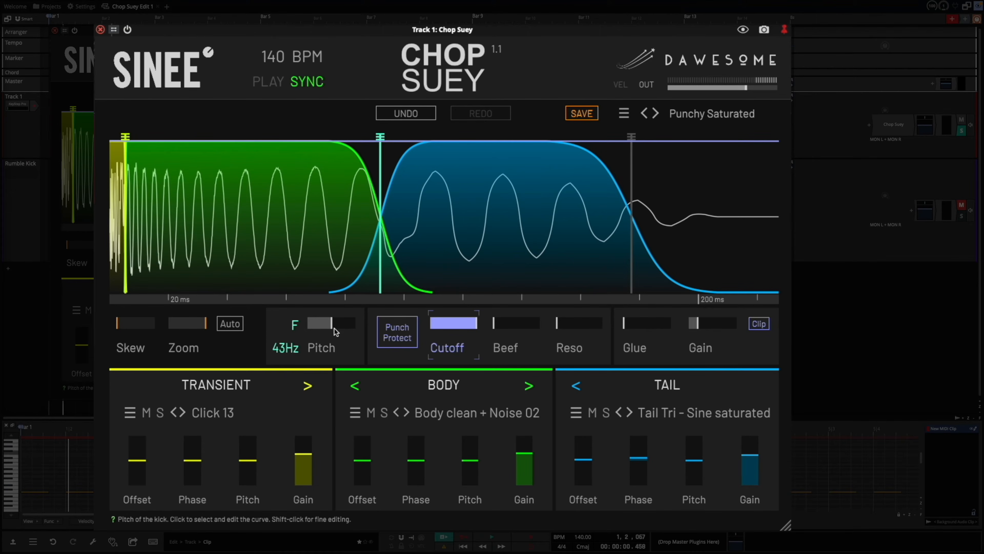
# Try lowering the kick's Pitch, reset it to its default, and shorten the body/tail crossfade.
pyautogui.moveTo(331, 325)
pyautogui.mouseDown()
pyautogui.moveTo(350, 328)
pyautogui.moveTo(313, 327)
pyautogui.mouseUp()
pyautogui.doubleClick(313, 326)
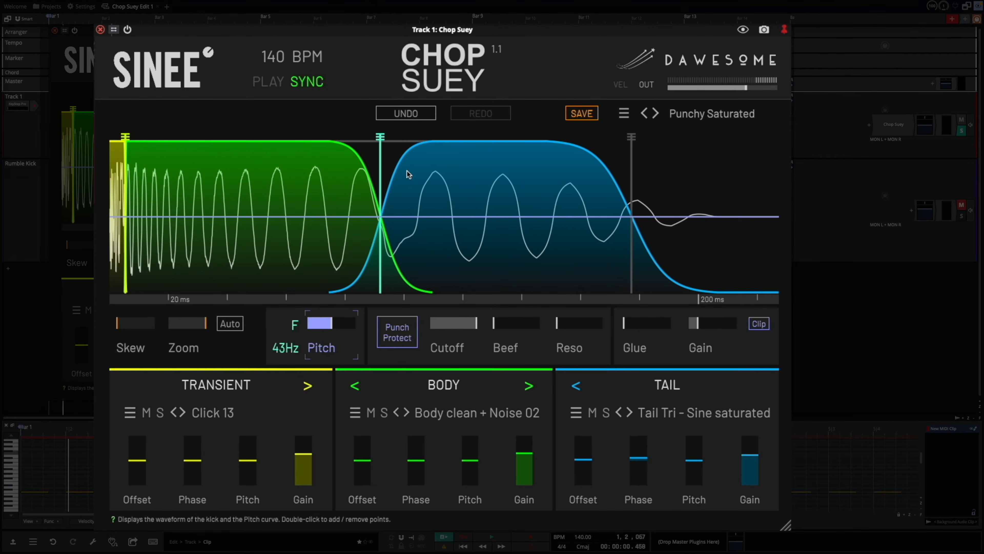
pyautogui.moveTo(381, 137); pyautogui.dragTo(380, 103)
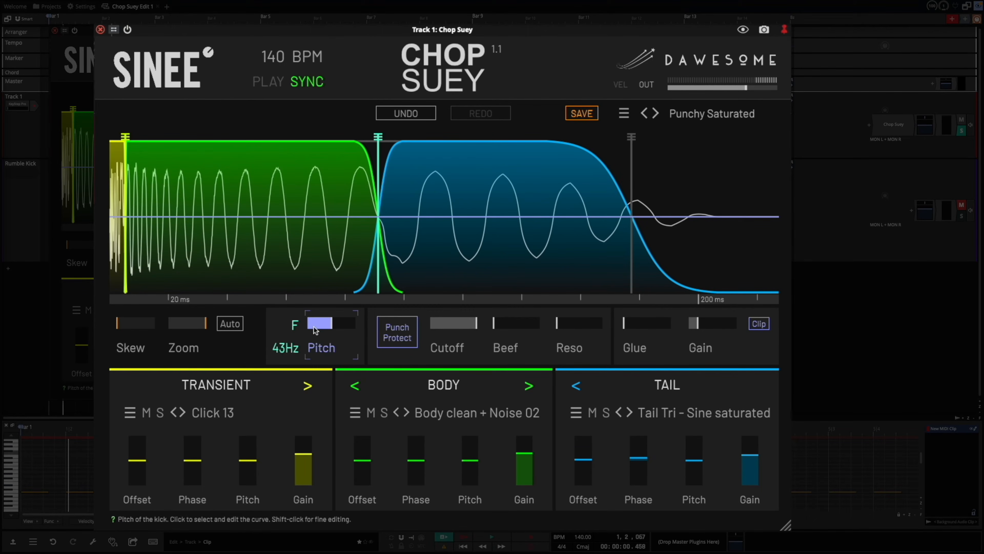
# Shape a four-point pitch curve that starts high in the transient and falls to the base pitch by about 40 ms.
pyautogui.click(331, 324)
pyautogui.moveTo(118, 218); pyautogui.dragTo(167, 219)
pyautogui.doubleClick(128, 194)
pyautogui.doubleClick(165, 211)
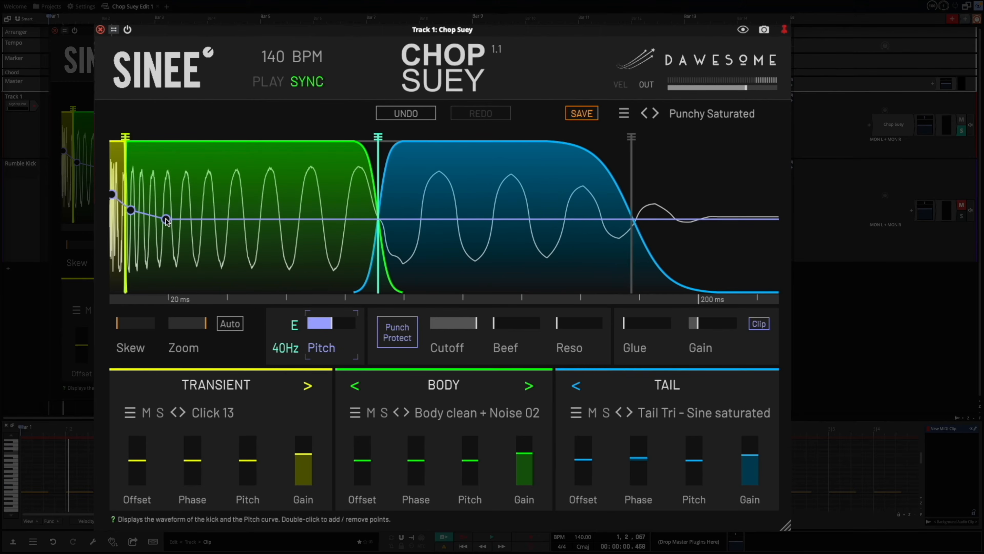
pyautogui.moveTo(218, 221); pyautogui.dragTo(229, 220)
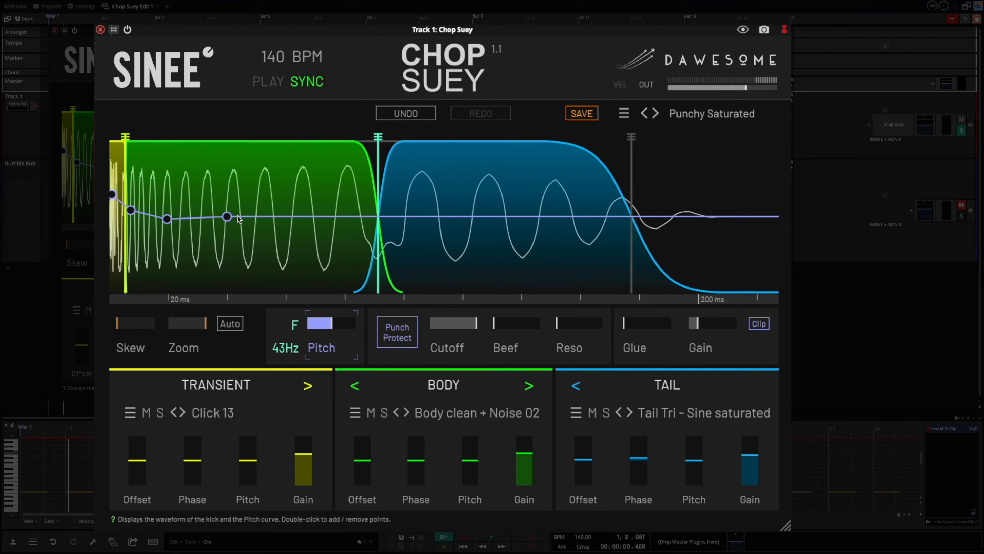
pyautogui.moveTo(168, 219); pyautogui.dragTo(112, 165)
pyautogui.moveTo(134, 211); pyautogui.dragTo(135, 207)
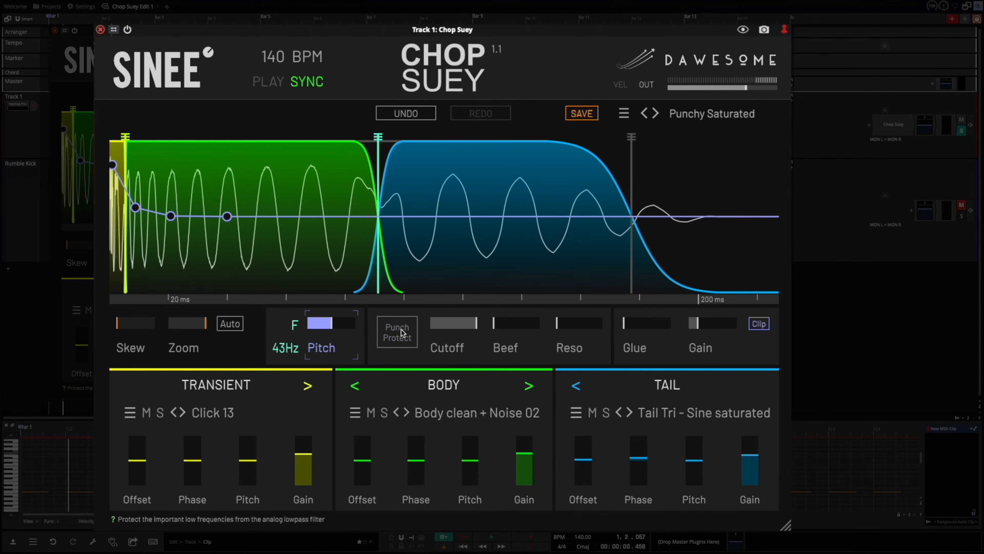
# Lower the lowpass filter's Cutoff to near its minimum with Punch Protect enabled.
pyautogui.click(477, 326)
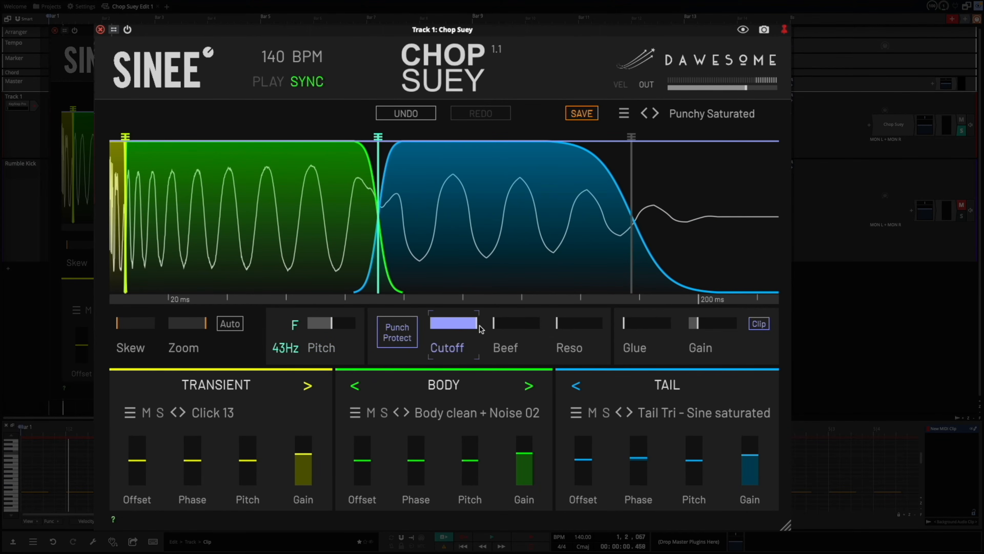
pyautogui.click(412, 333)
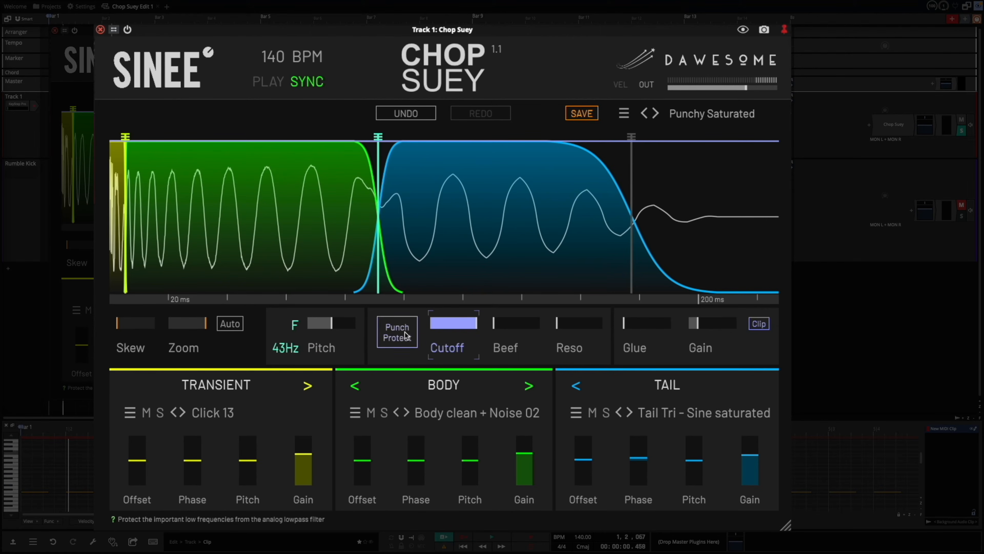
pyautogui.moveTo(473, 324); pyautogui.dragTo(366, 327)
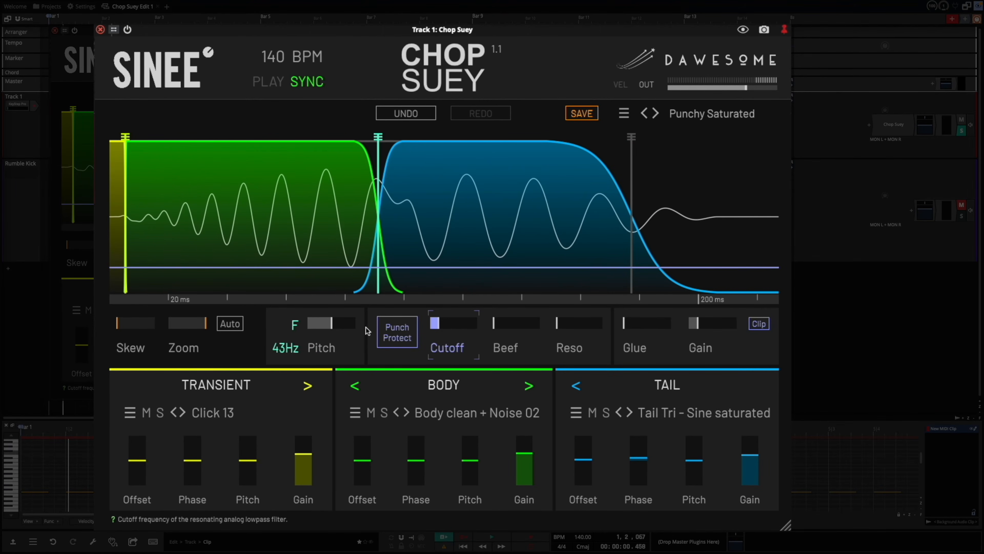
# Compare Punch Protect off and on while raising the filter Cutoff, leaving Punch Protect enabled.
pyautogui.click(407, 334)
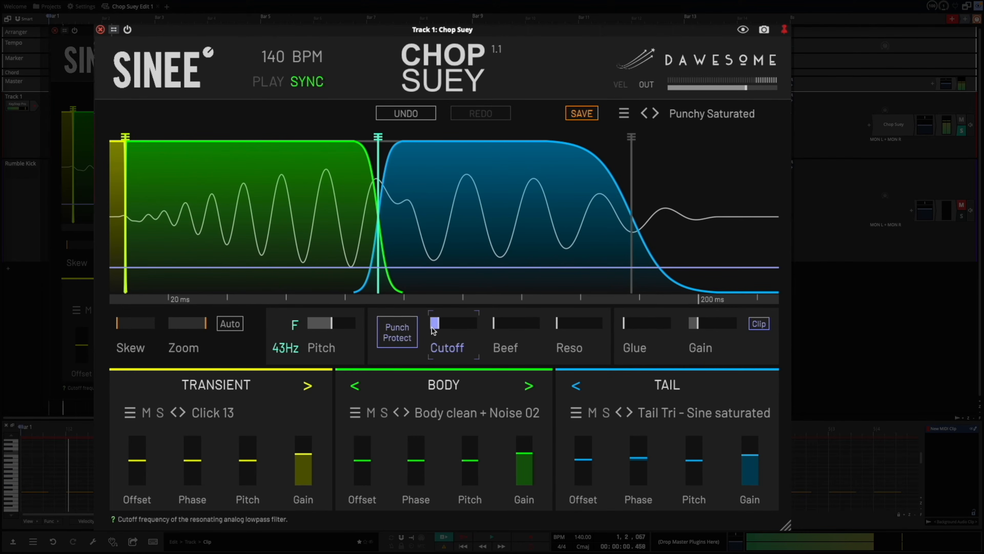
pyautogui.click(407, 329)
pyautogui.moveTo(438, 325); pyautogui.dragTo(456, 325)
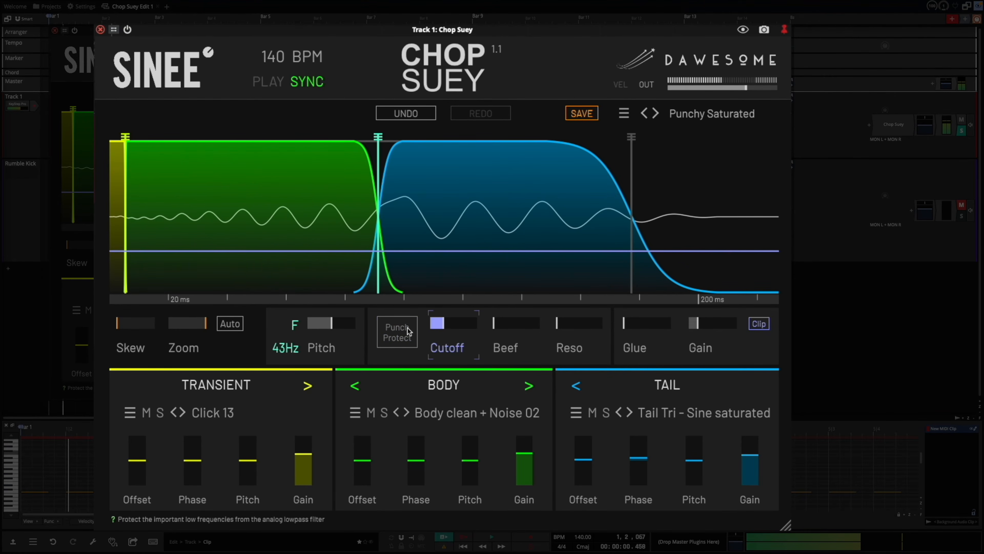
pyautogui.moveTo(440, 327); pyautogui.dragTo(501, 328)
pyautogui.click(406, 330)
pyautogui.click(415, 329)
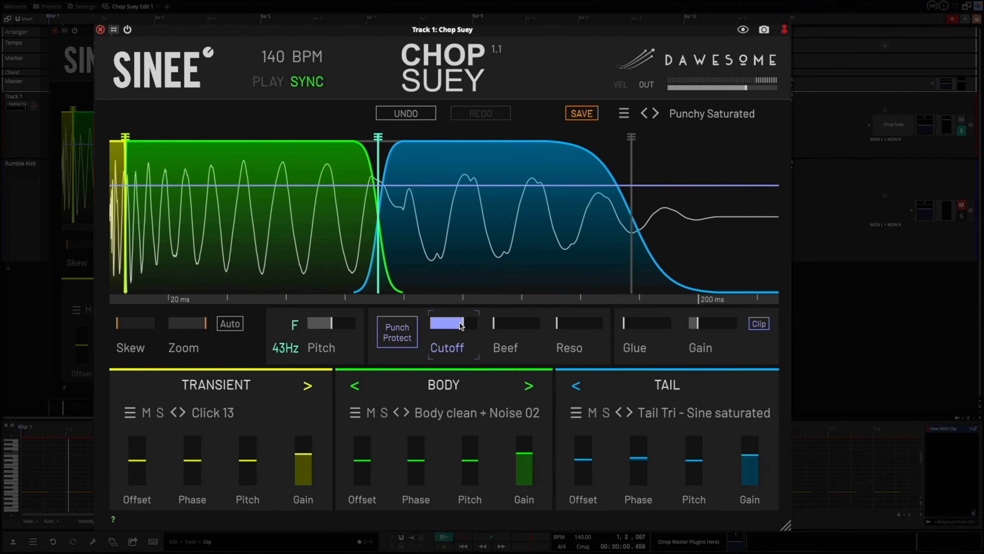
pyautogui.moveTo(457, 326); pyautogui.dragTo(496, 330)
# Try raised Reso with several Cutoff positions, and return Reso to minimum and Cutoff to maximum.
pyautogui.moveTo(558, 326); pyautogui.dragTo(633, 332)
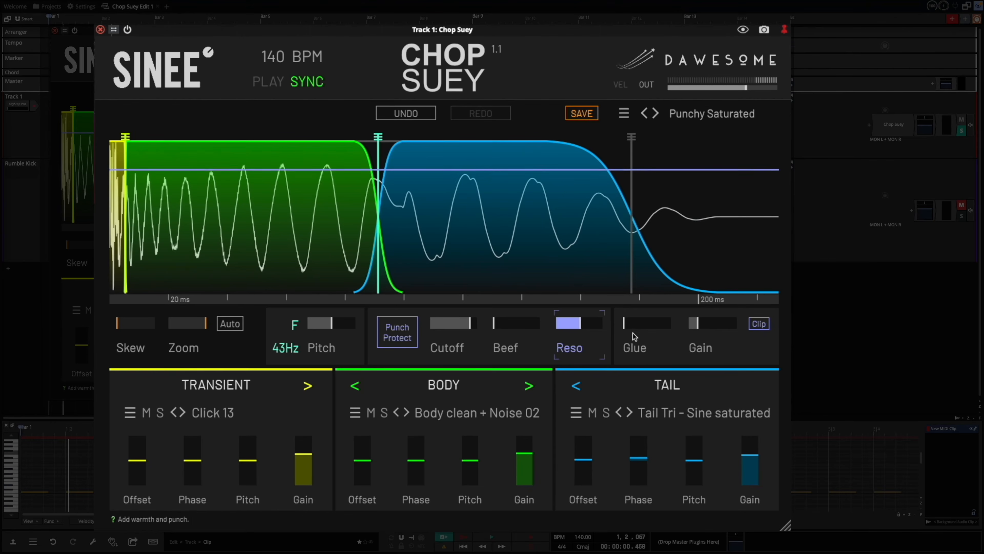
pyautogui.moveTo(474, 327); pyautogui.dragTo(452, 331)
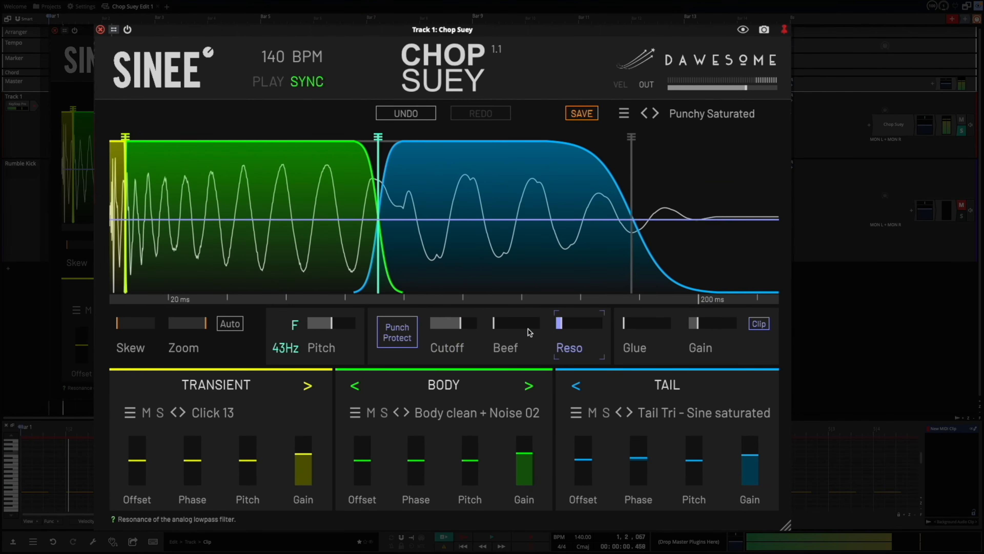
pyautogui.moveTo(464, 329)
pyautogui.mouseDown()
pyautogui.moveTo(446, 329)
pyautogui.moveTo(462, 329)
pyautogui.mouseUp()
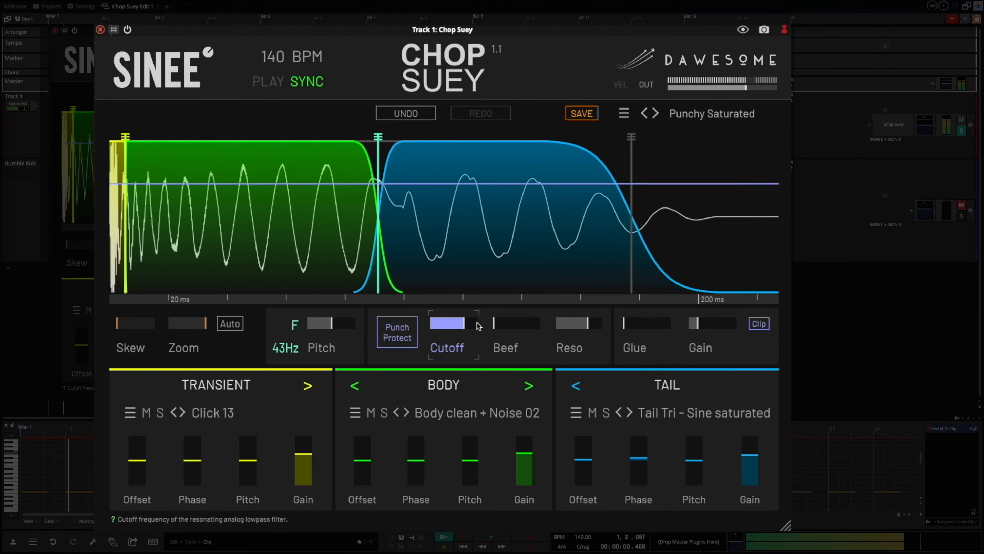
pyautogui.moveTo(576, 329)
pyautogui.mouseDown()
pyautogui.moveTo(497, 328)
pyautogui.moveTo(562, 328)
pyautogui.mouseUp()
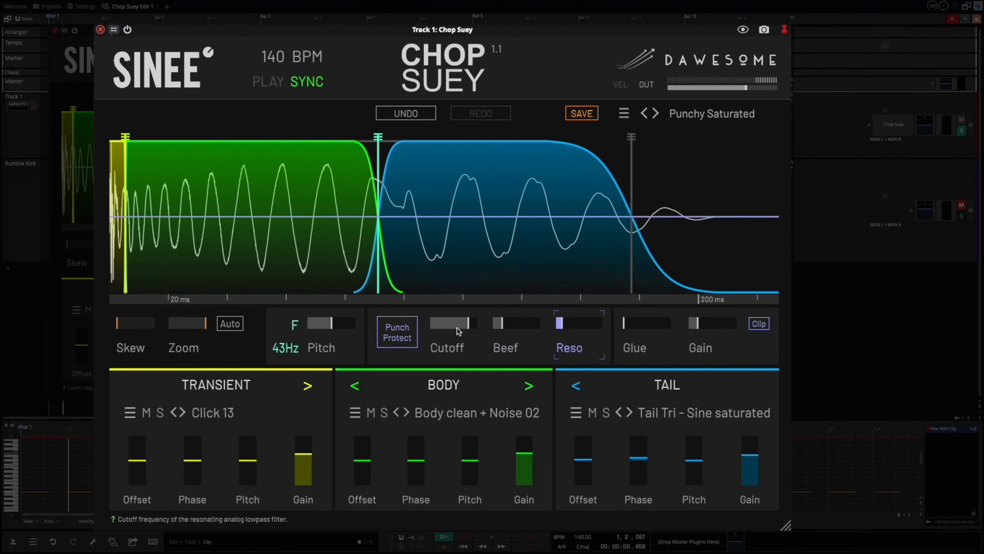
pyautogui.moveTo(427, 329); pyautogui.dragTo(517, 328)
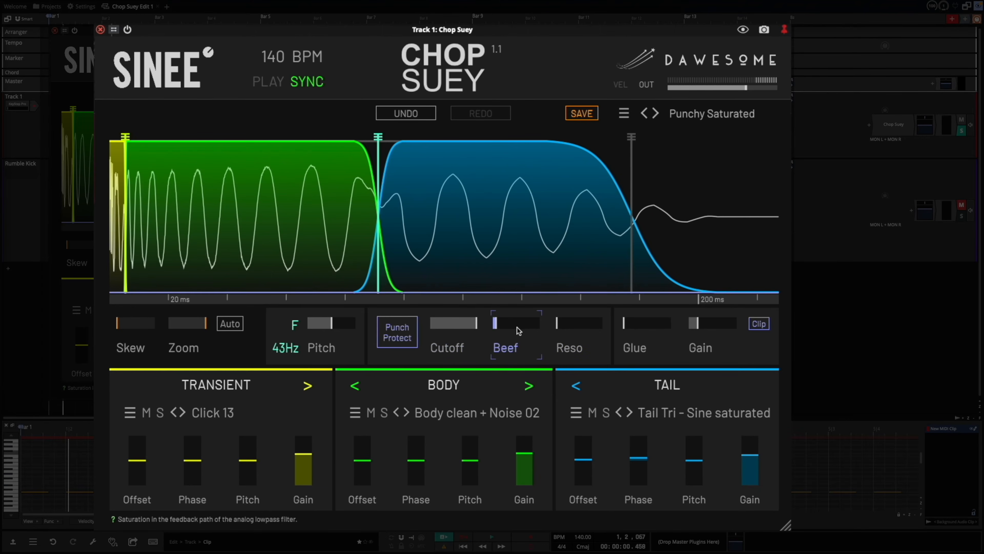
# Return Glue to minimum and raise the kick's Gain to just over half.
pyautogui.moveTo(633, 328); pyautogui.dragTo(602, 321)
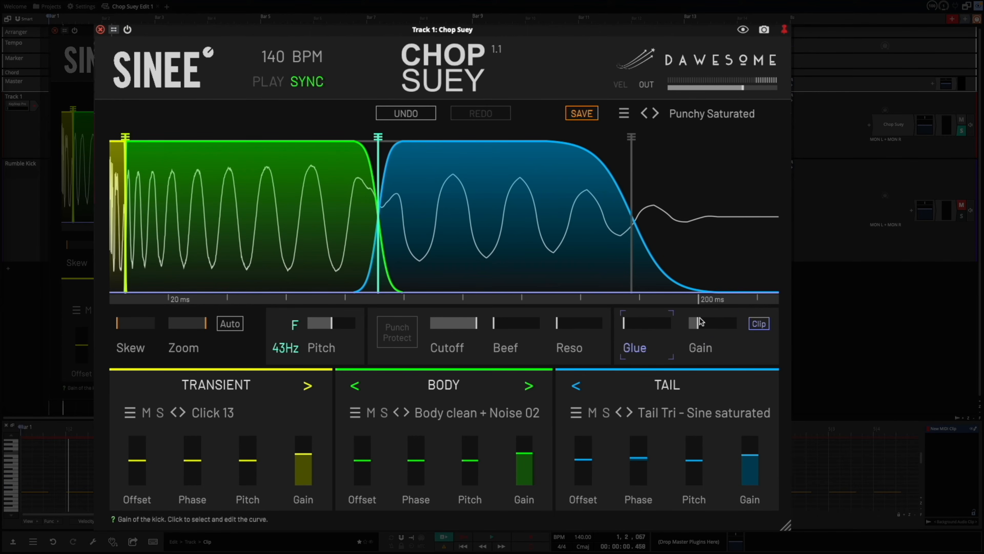
pyautogui.moveTo(699, 325); pyautogui.dragTo(702, 326)
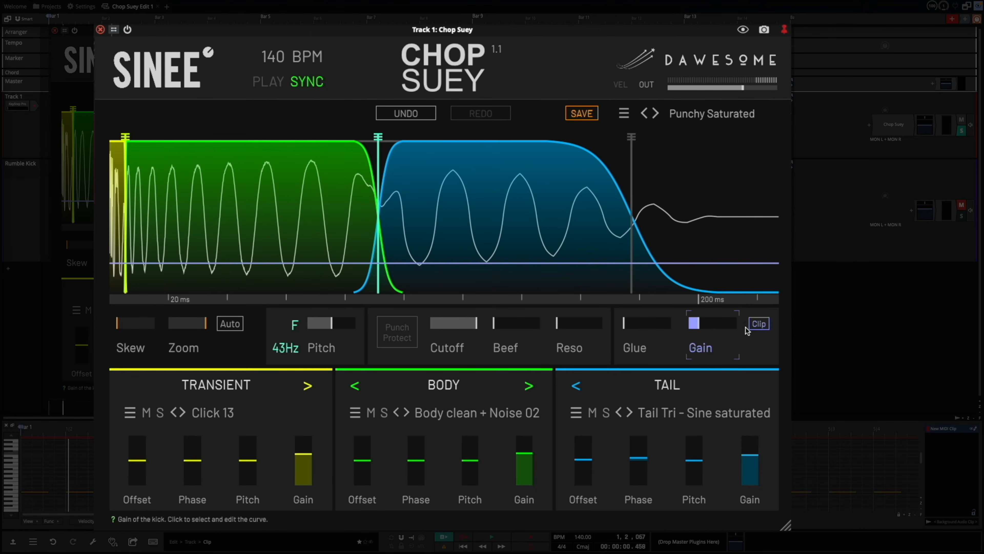
pyautogui.moveTo(702, 325); pyautogui.dragTo(751, 325)
# Compare Clip off and on at the raised Gain, leaving Clip enabled.
pyautogui.click(764, 325)
pyautogui.click(765, 326)
pyautogui.click(762, 326)
pyautogui.click(760, 326)
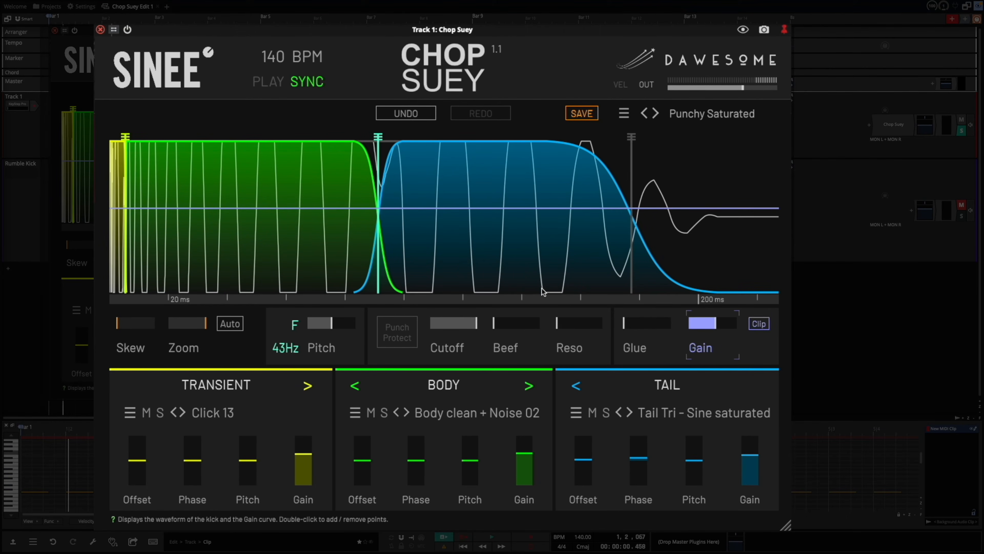
pyautogui.click(759, 327)
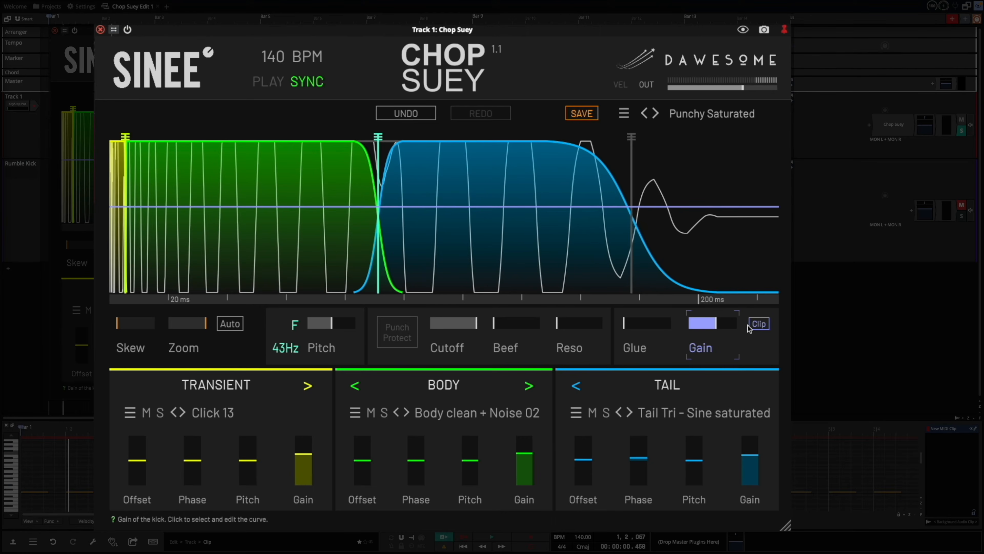
pyautogui.click(758, 324)
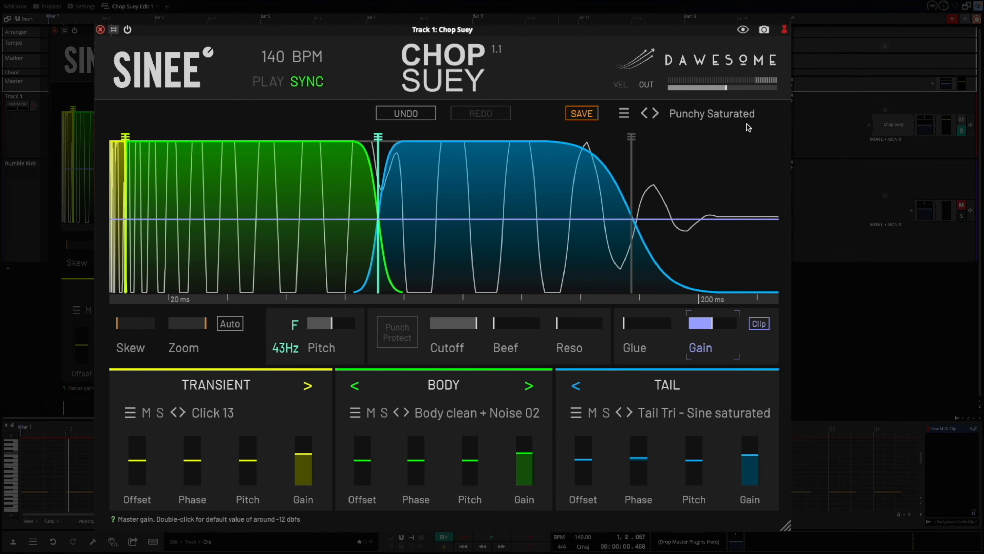
pyautogui.click(759, 324)
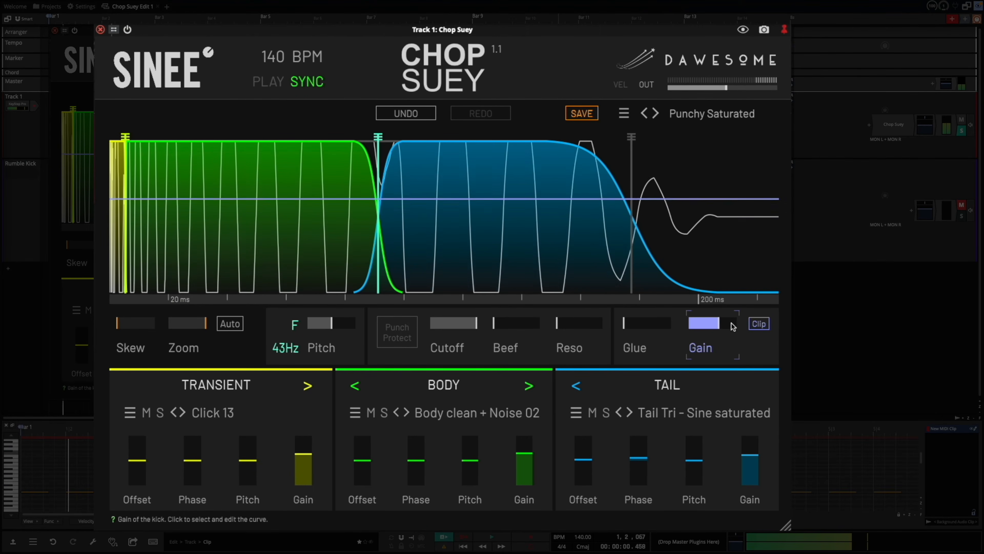
pyautogui.click(761, 328)
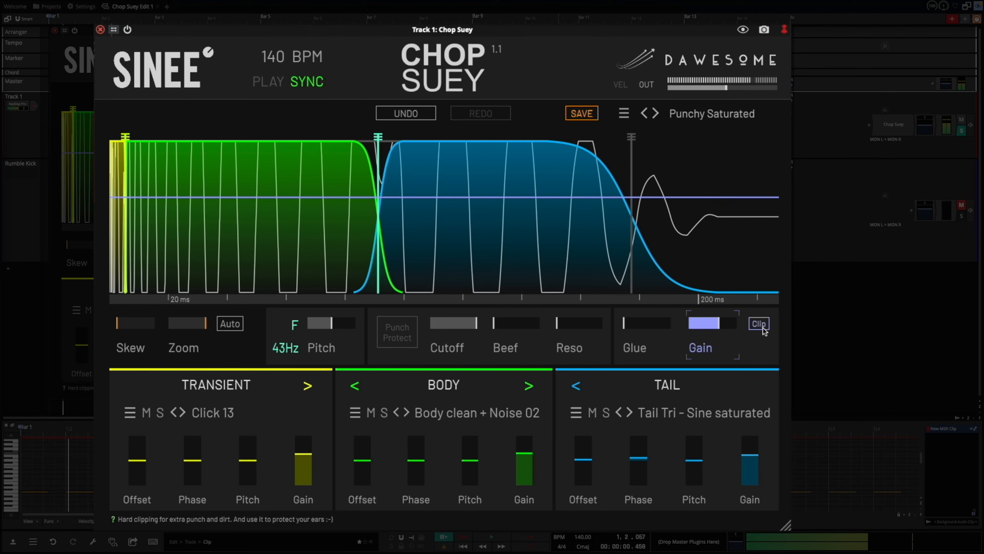
pyautogui.click(762, 328)
pyautogui.click(762, 331)
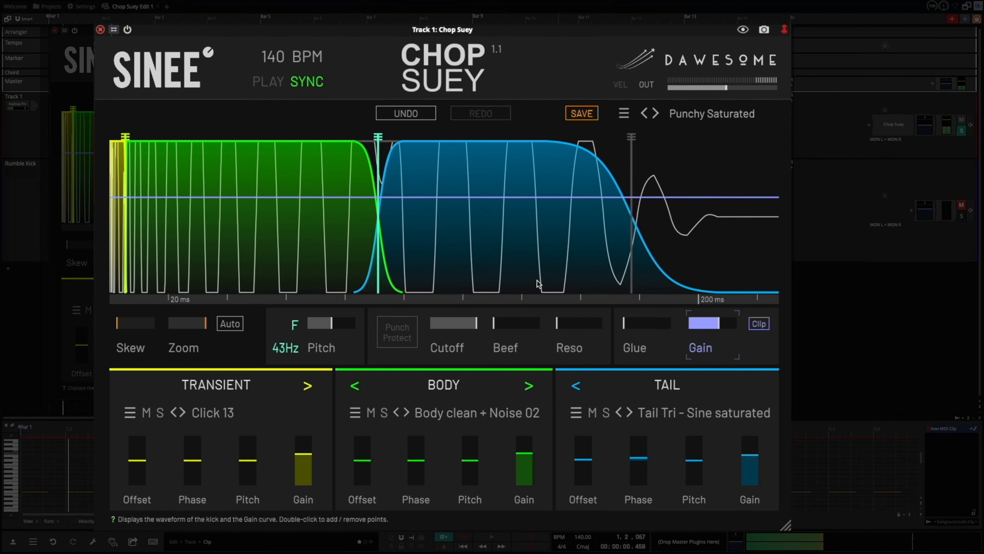
# Try Gain around the onset of clipping, and set it back to just over half with Clip enabled.
pyautogui.click(708, 328)
pyautogui.moveTo(707, 328); pyautogui.dragTo(676, 328)
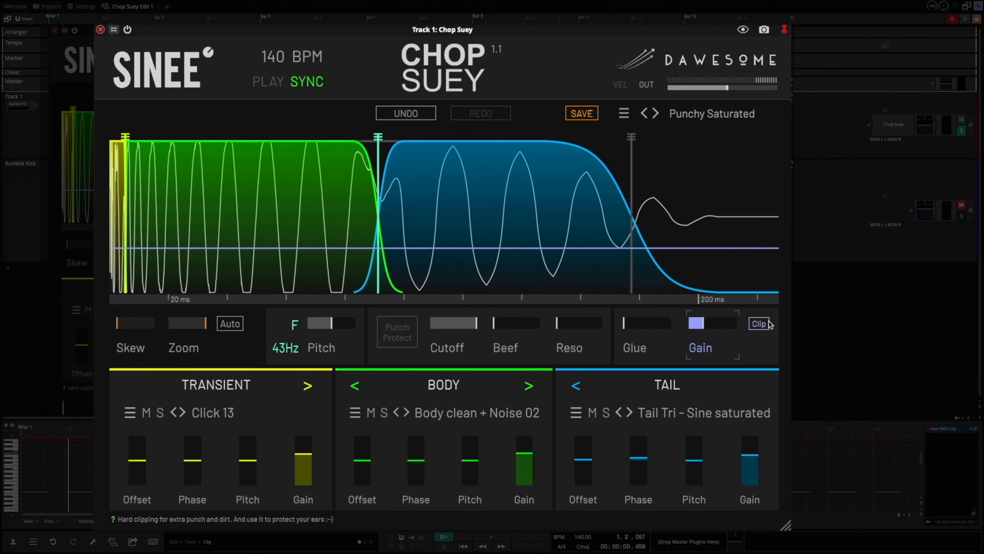
pyautogui.moveTo(704, 324); pyautogui.dragTo(702, 325)
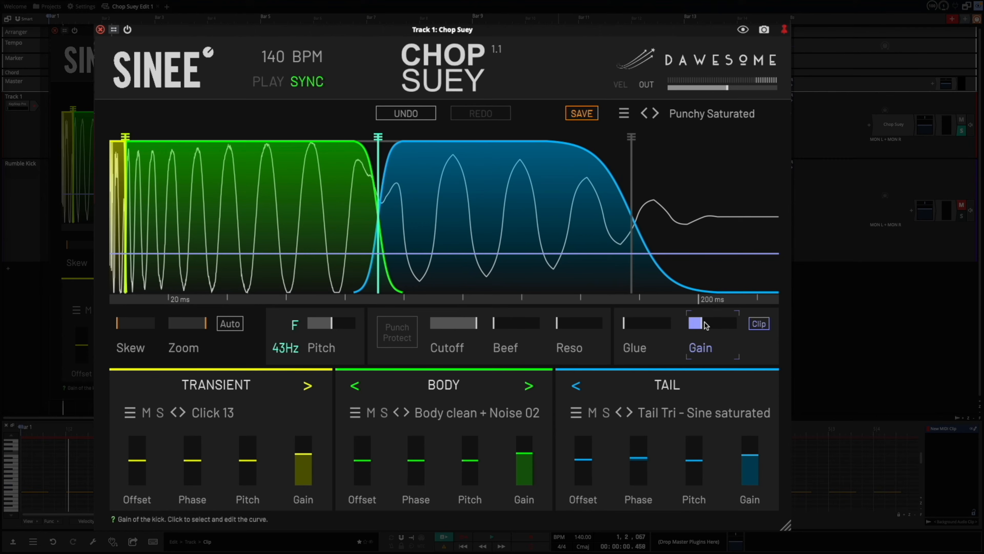
pyautogui.moveTo(708, 327); pyautogui.dragTo(717, 326)
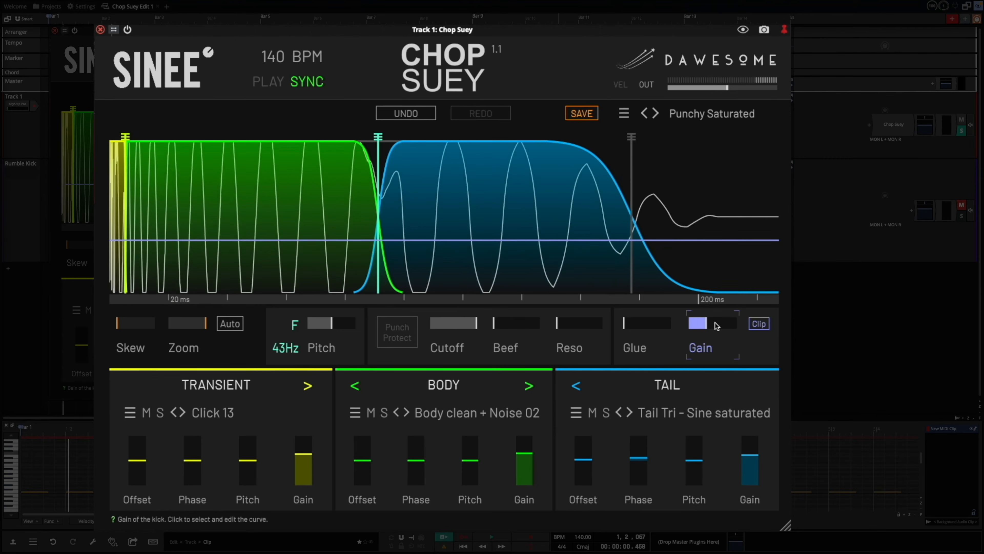
pyautogui.click(757, 324)
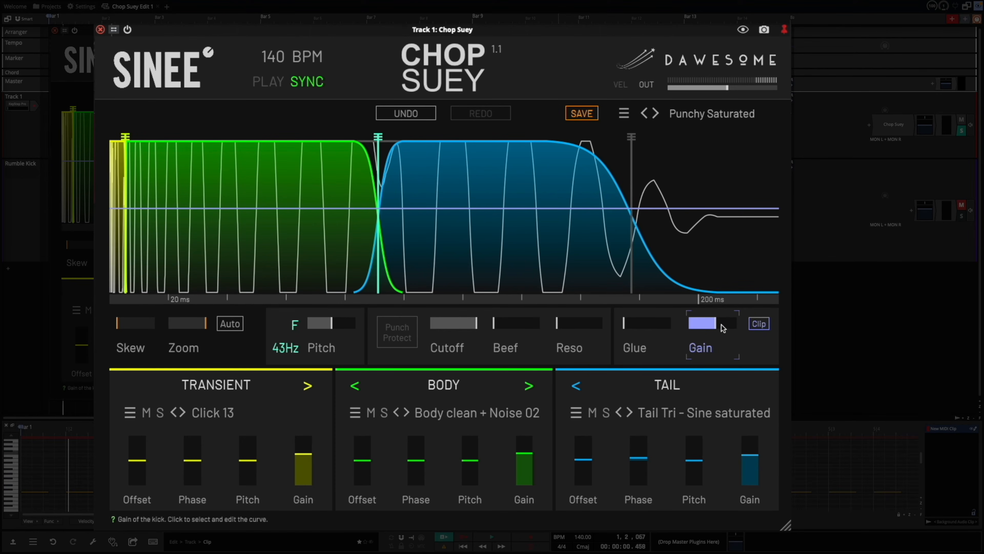
pyautogui.click(758, 324)
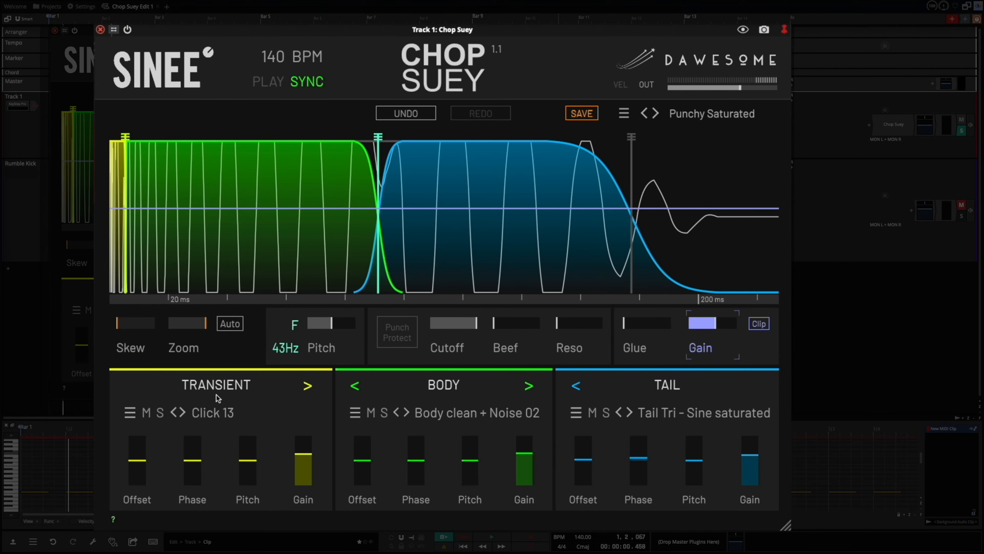
# Lower the Gain of the Transient, Body and Tail to about half, and raise the Body's Phase slightly.
pyautogui.moveTo(135, 461); pyautogui.dragTo(134, 458)
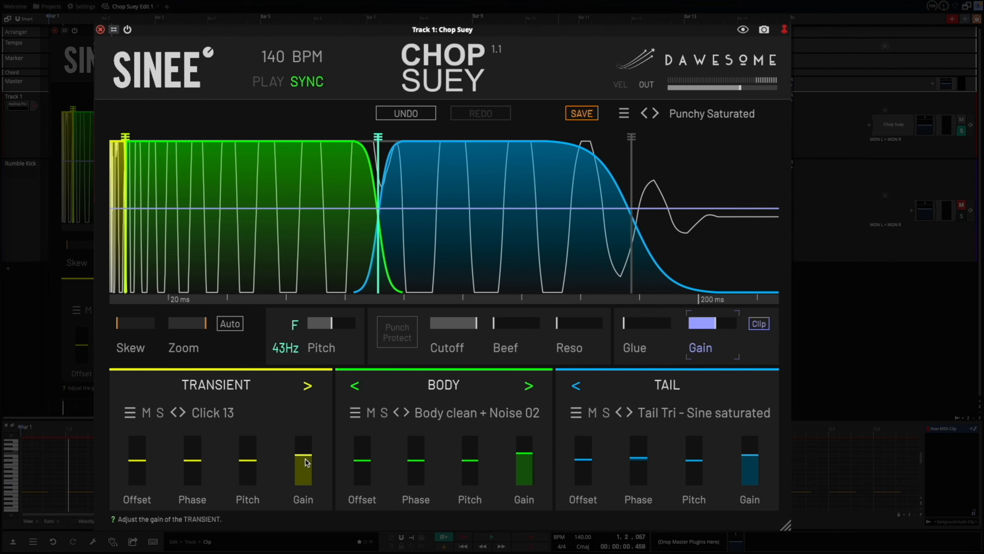
pyautogui.moveTo(307, 462); pyautogui.dragTo(306, 468)
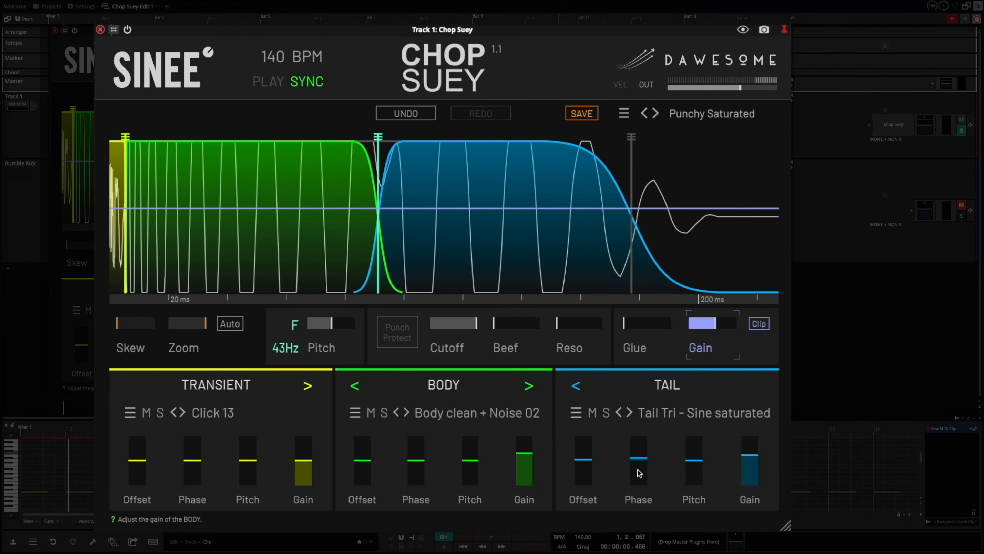
pyautogui.moveTo(758, 469); pyautogui.dragTo(756, 474)
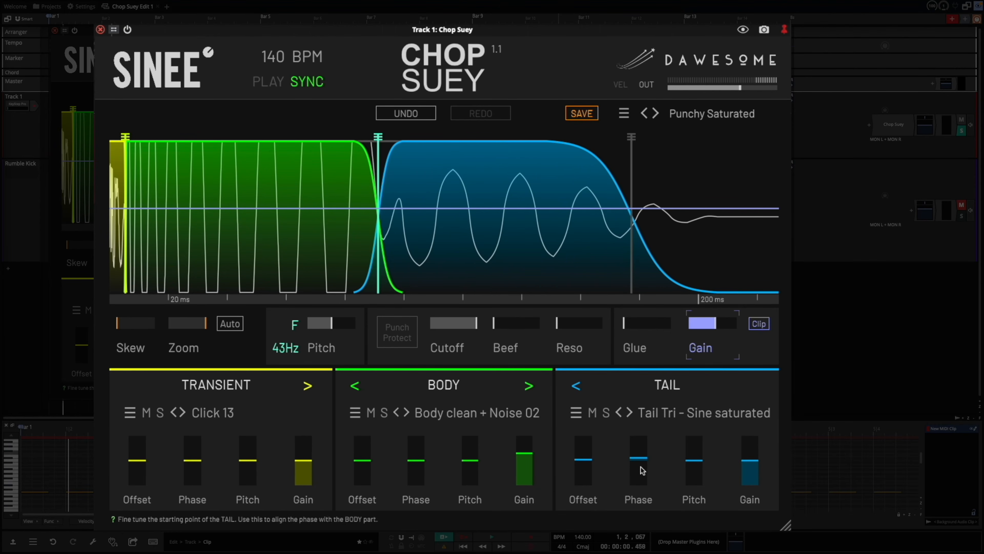
pyautogui.moveTo(364, 464); pyautogui.dragTo(415, 457)
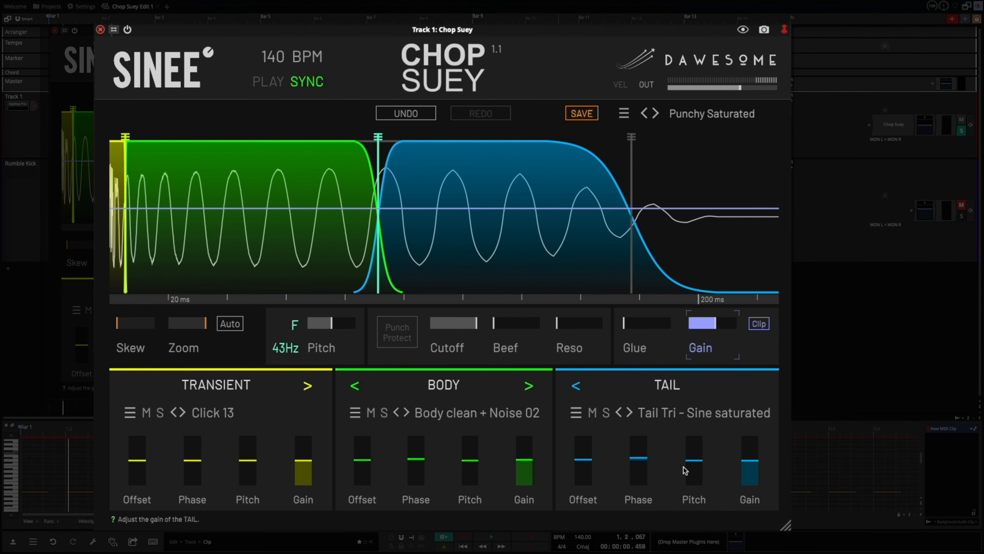
# Audition the Transient by muting and unmuting it and toggling its solo.
pyautogui.click(147, 413)
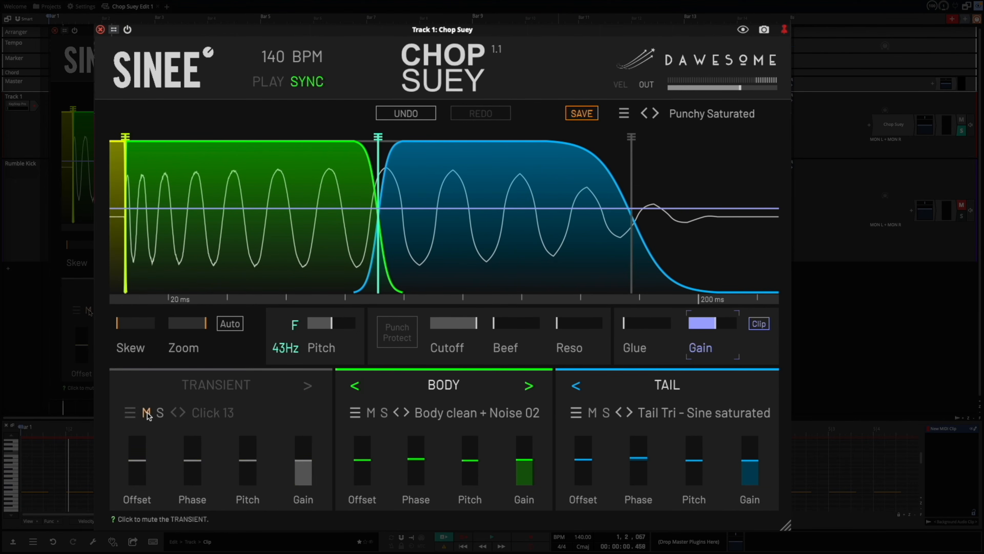
pyautogui.click(147, 412)
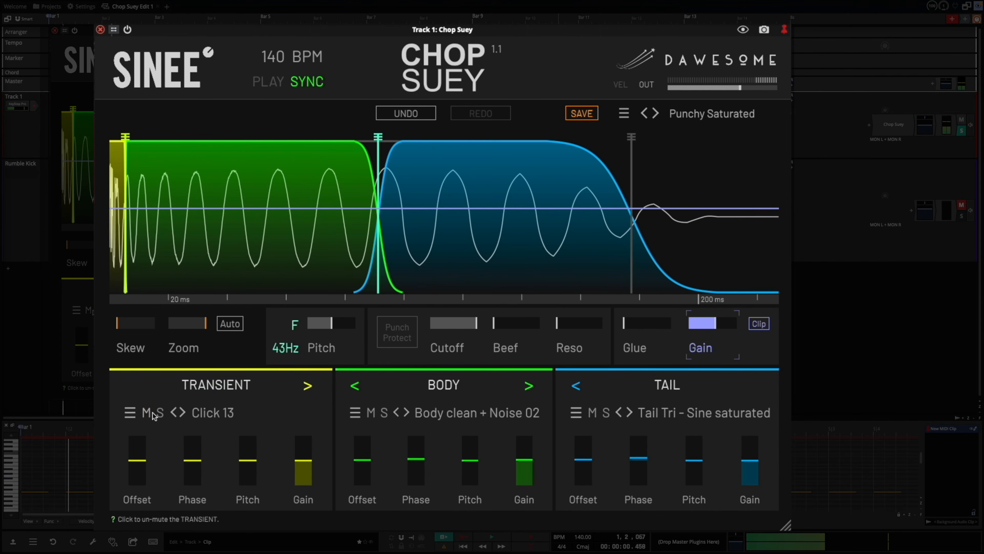
pyautogui.click(160, 412)
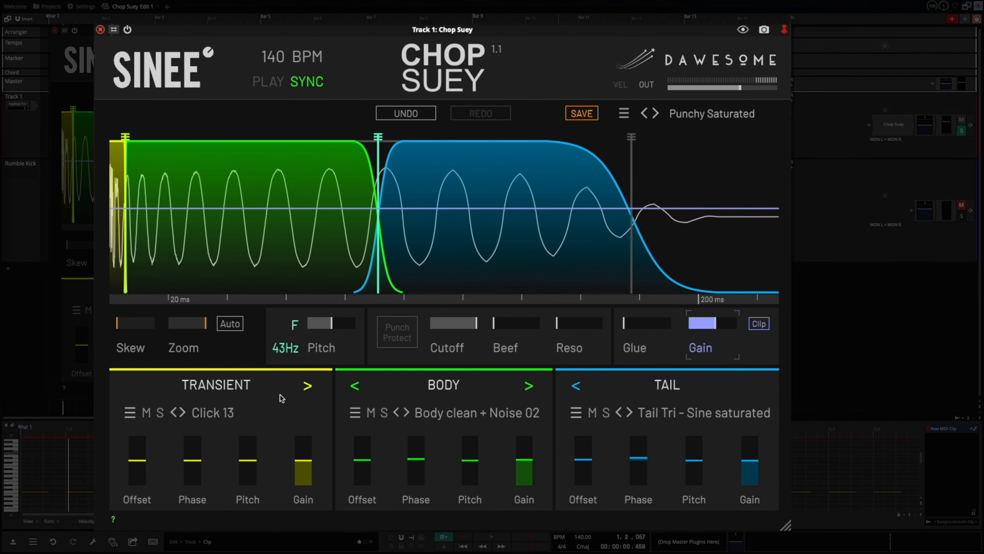
# Step forward and back through the Transient's Click samples around Click 16.
pyautogui.click(184, 414)
pyautogui.click(184, 414)
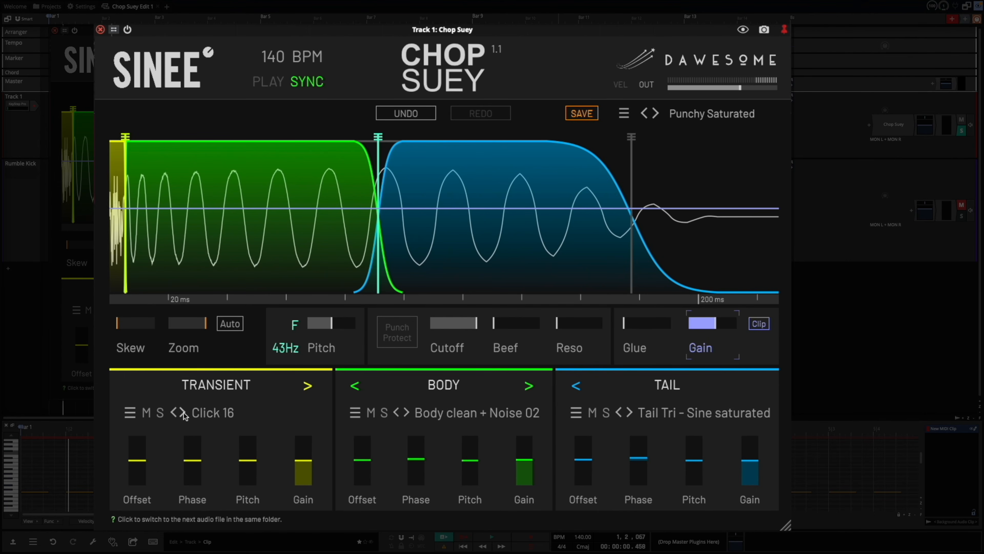
pyautogui.click(184, 413)
pyautogui.click(173, 412)
pyautogui.click(173, 413)
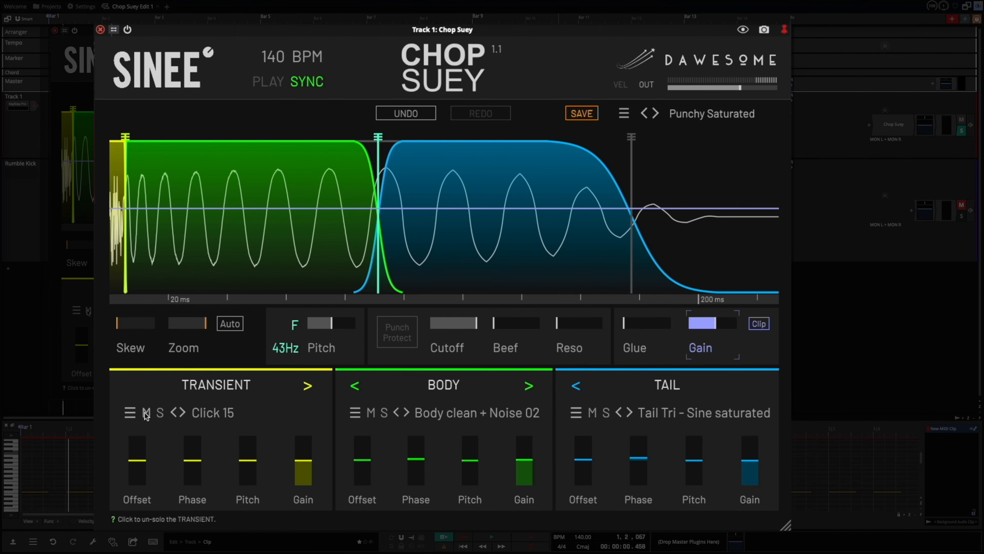
# Load the sample BD 00002 into the Transient, and copy it to the Body and on to the Tail.
pyautogui.click(131, 412)
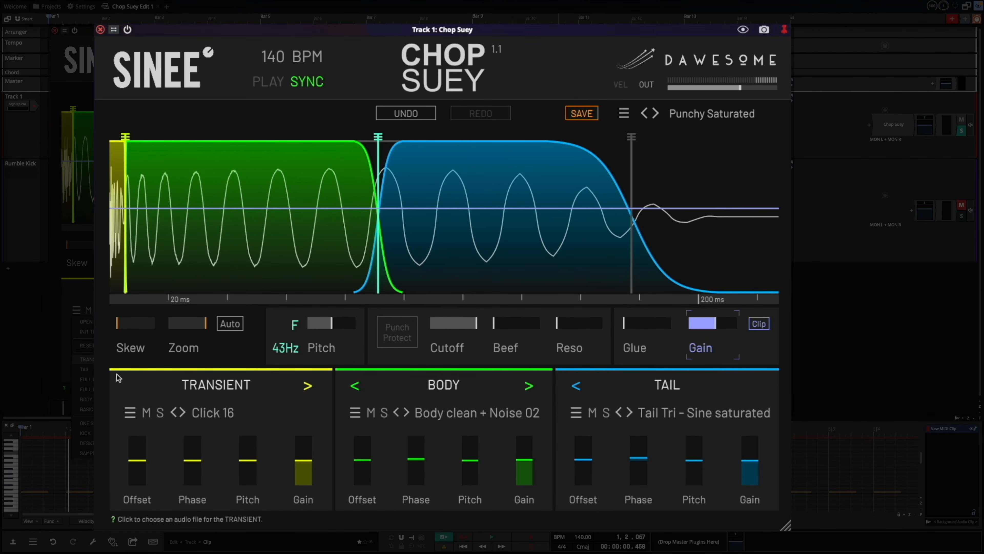
pyautogui.moveTo(80, 288); pyautogui.dragTo(219, 436)
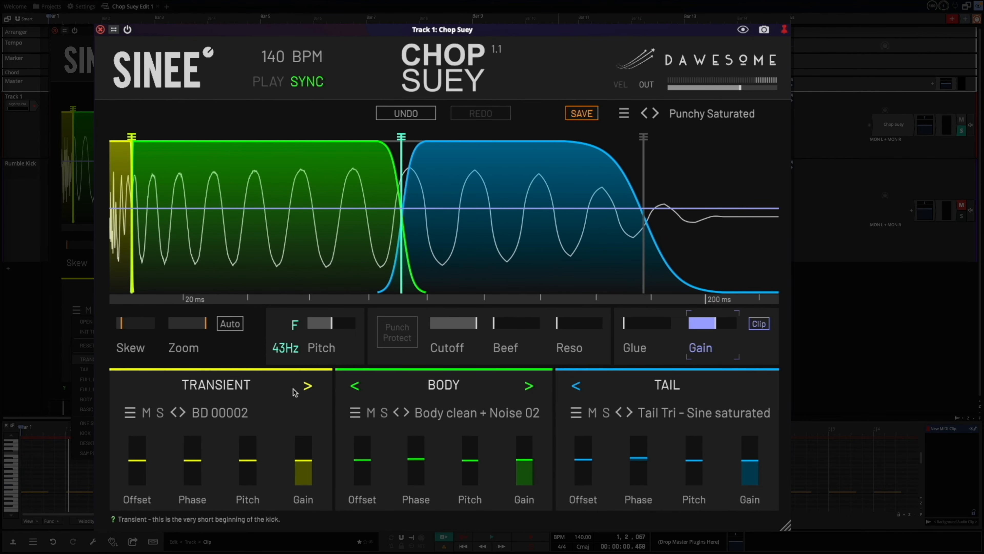
pyautogui.click(308, 386)
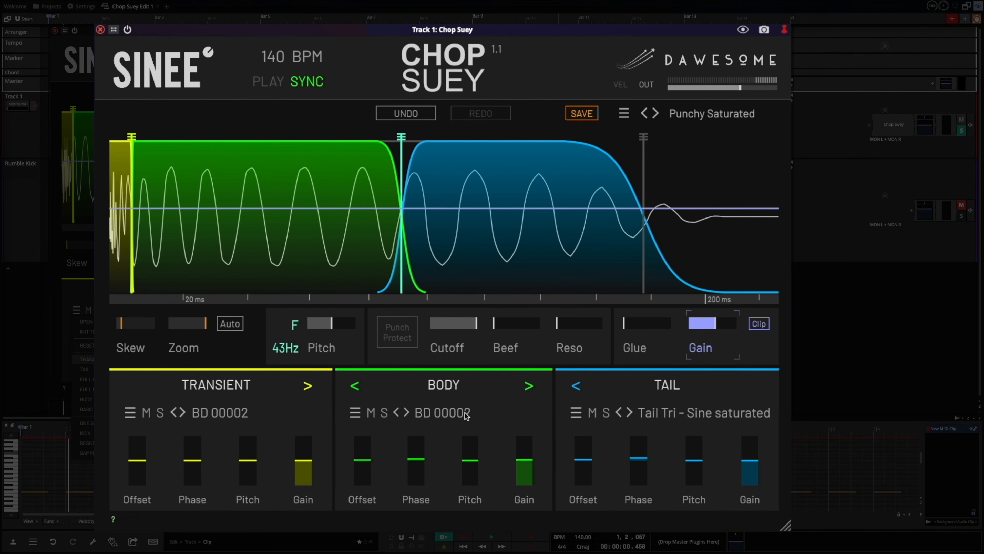
pyautogui.click(529, 386)
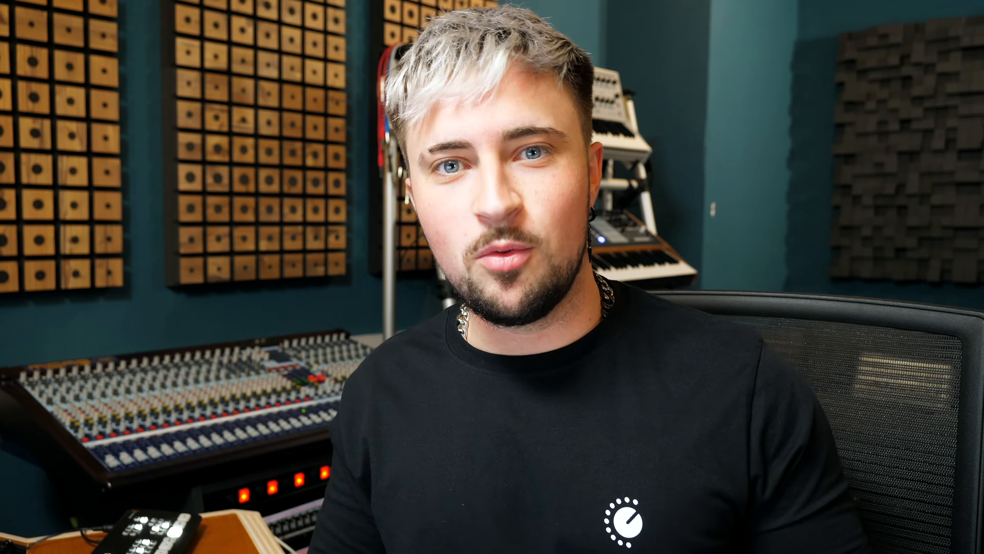